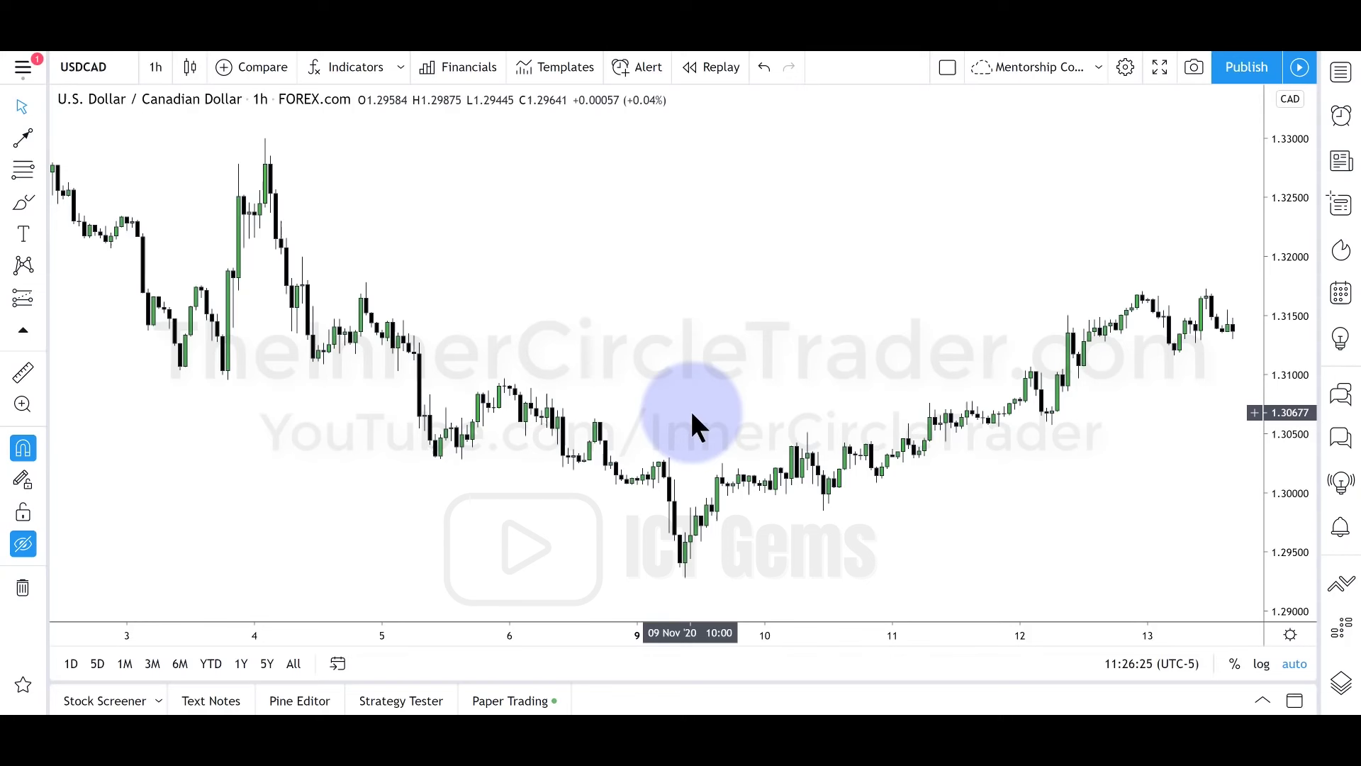
Turn on session breaks in the USDCAD hourly chart's appearance settings
{"action": "mouse_move", "coordinate": [684, 572]}
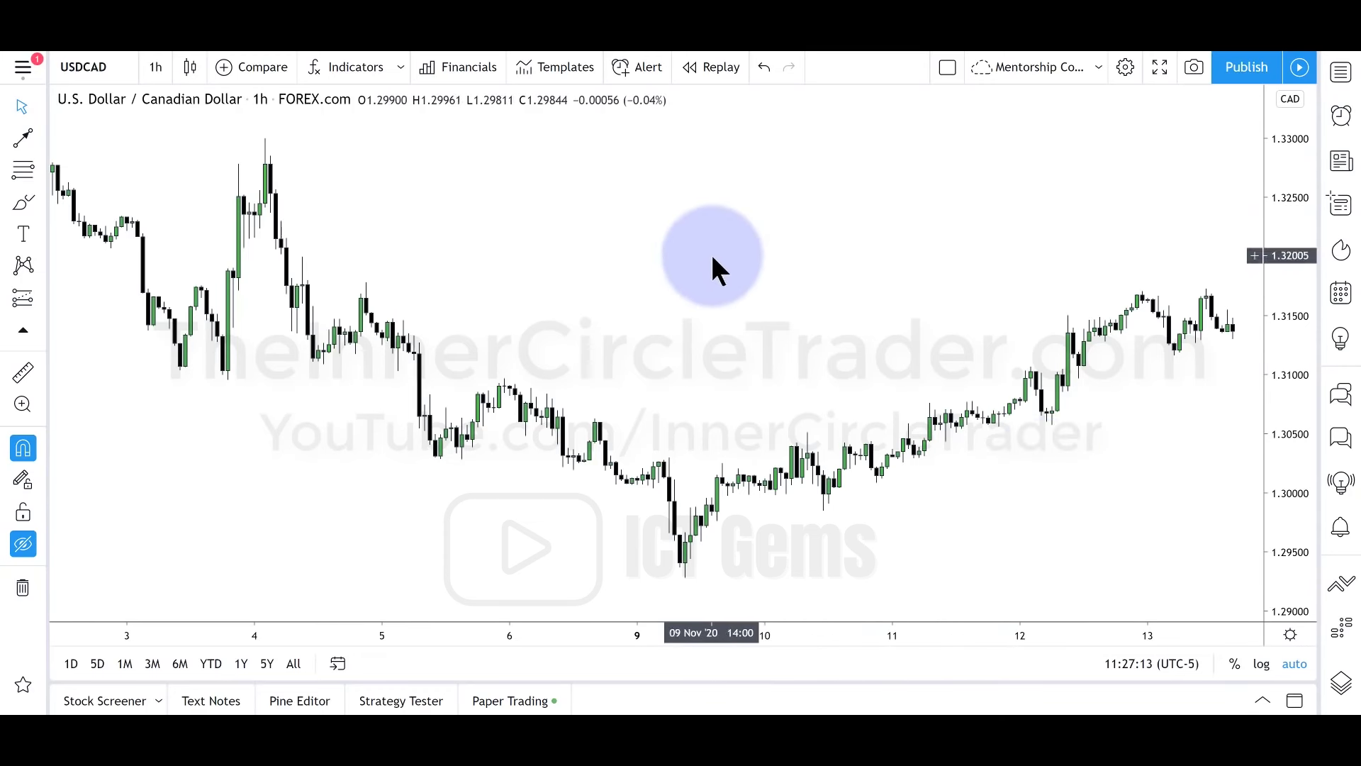
{"action": "right_click", "coordinate": [711, 260]}
{"action": "left_click", "coordinate": [777, 658]}
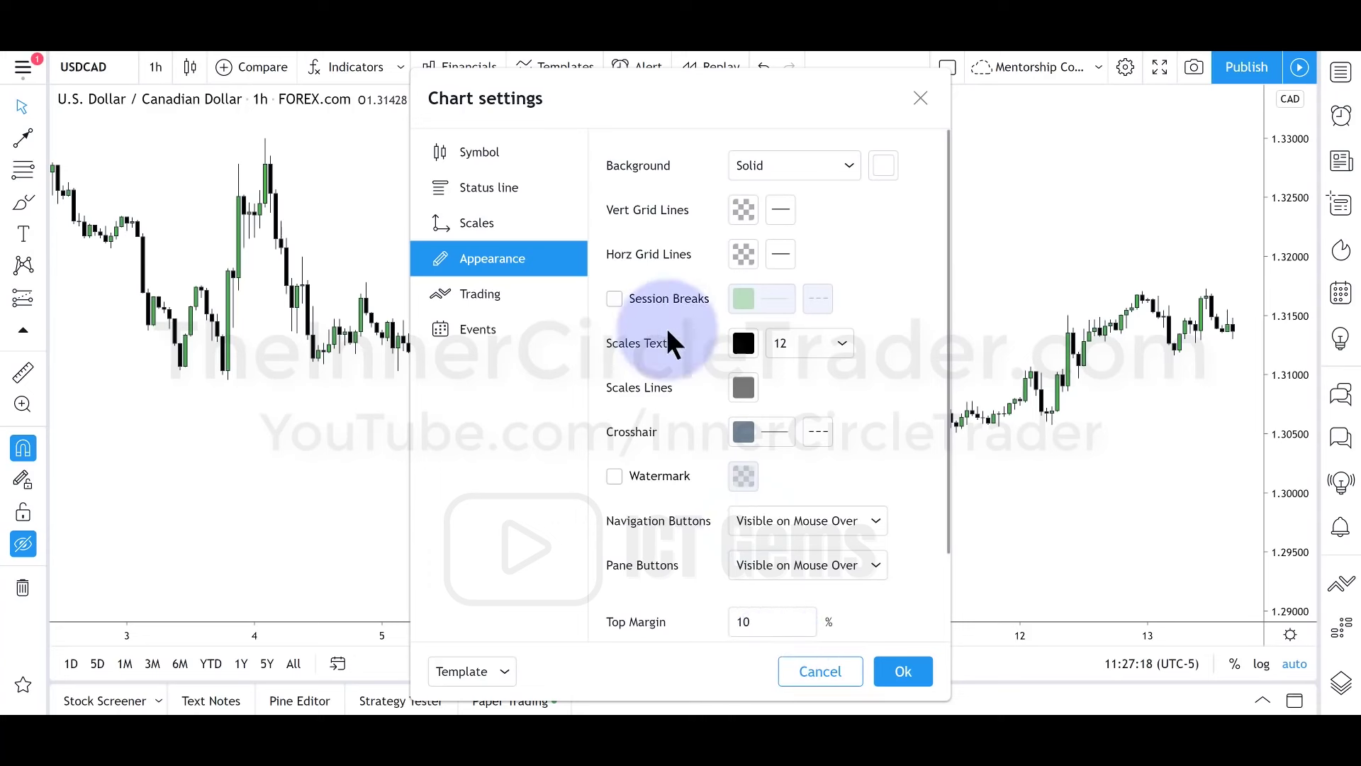
{"action": "left_click", "coordinate": [614, 298]}
{"action": "left_click", "coordinate": [903, 672]}
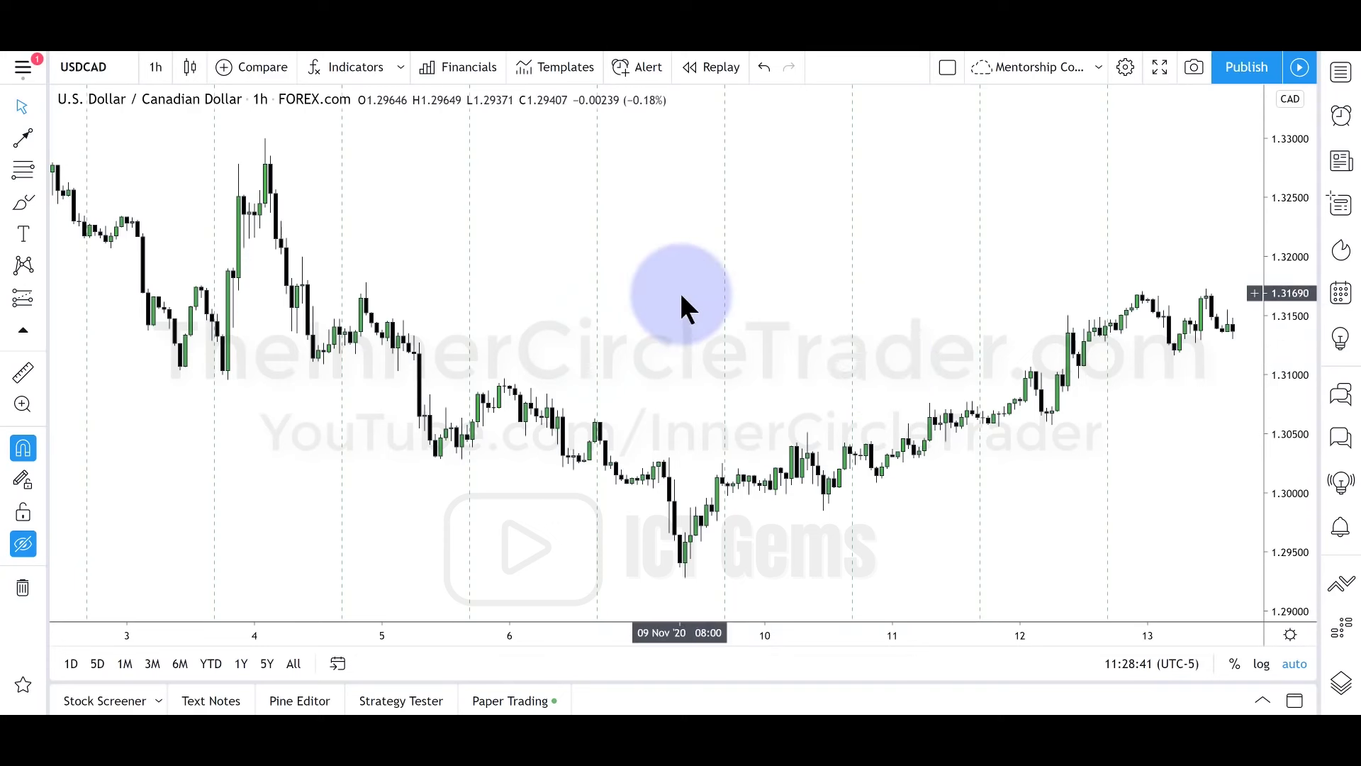
Turn off session breaks in the chart's appearance settings and show the hidden drawings on the chart
{"action": "right_click", "coordinate": [682, 297]}
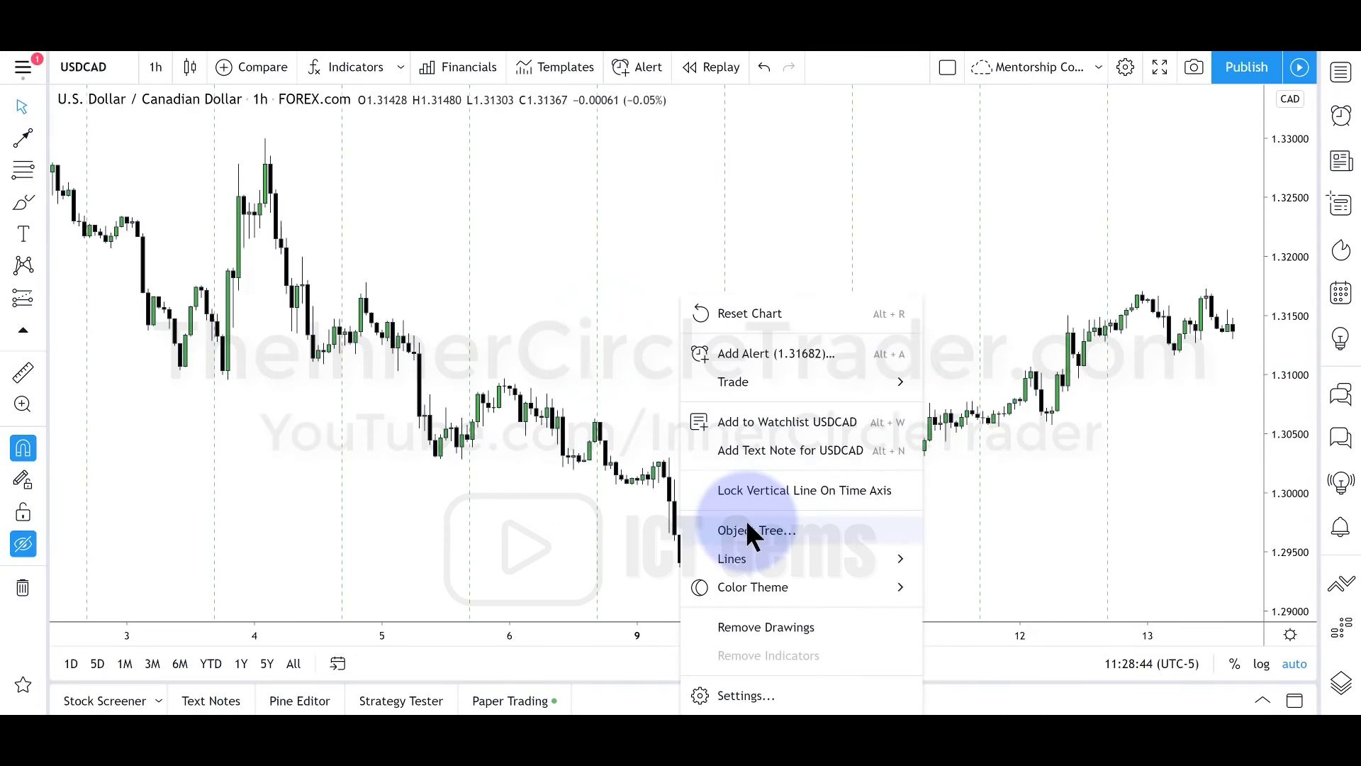
{"action": "left_click", "coordinate": [737, 696]}
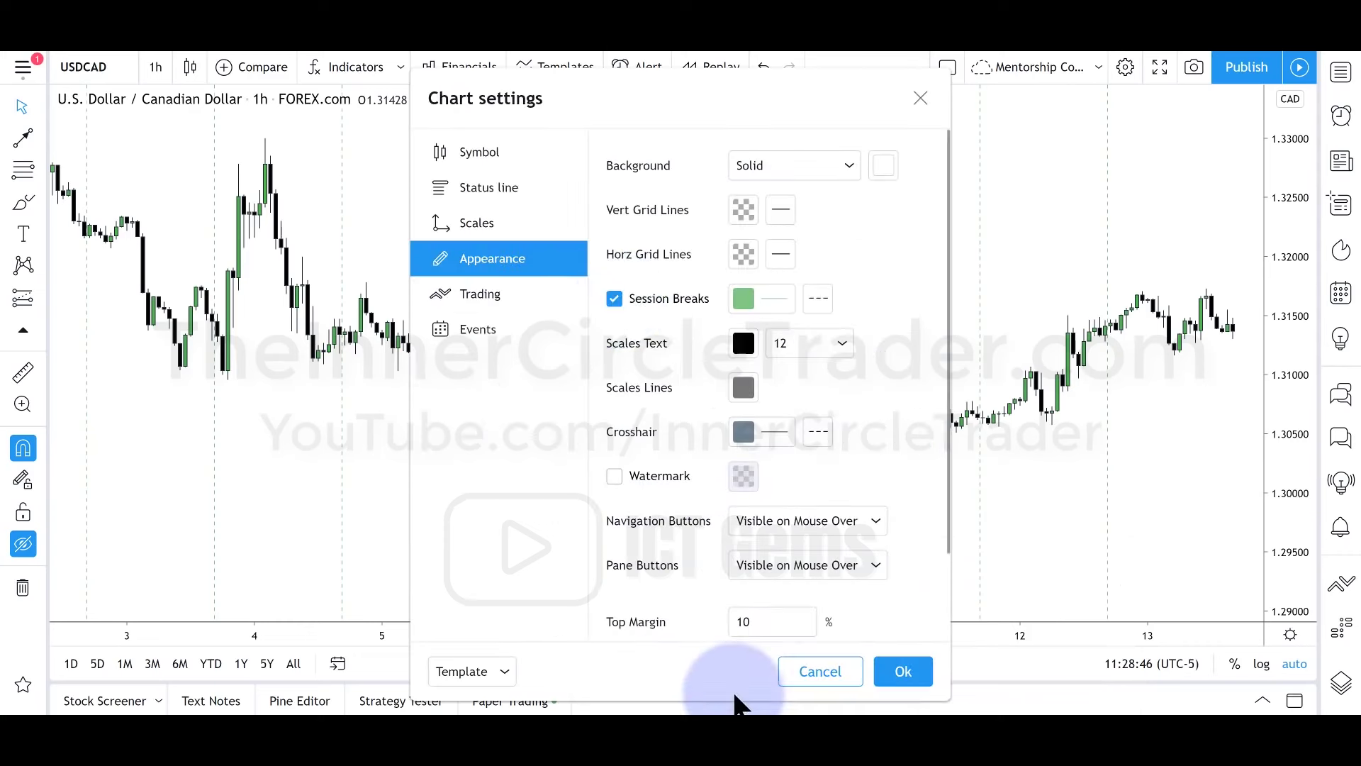
{"action": "left_click", "coordinate": [614, 299]}
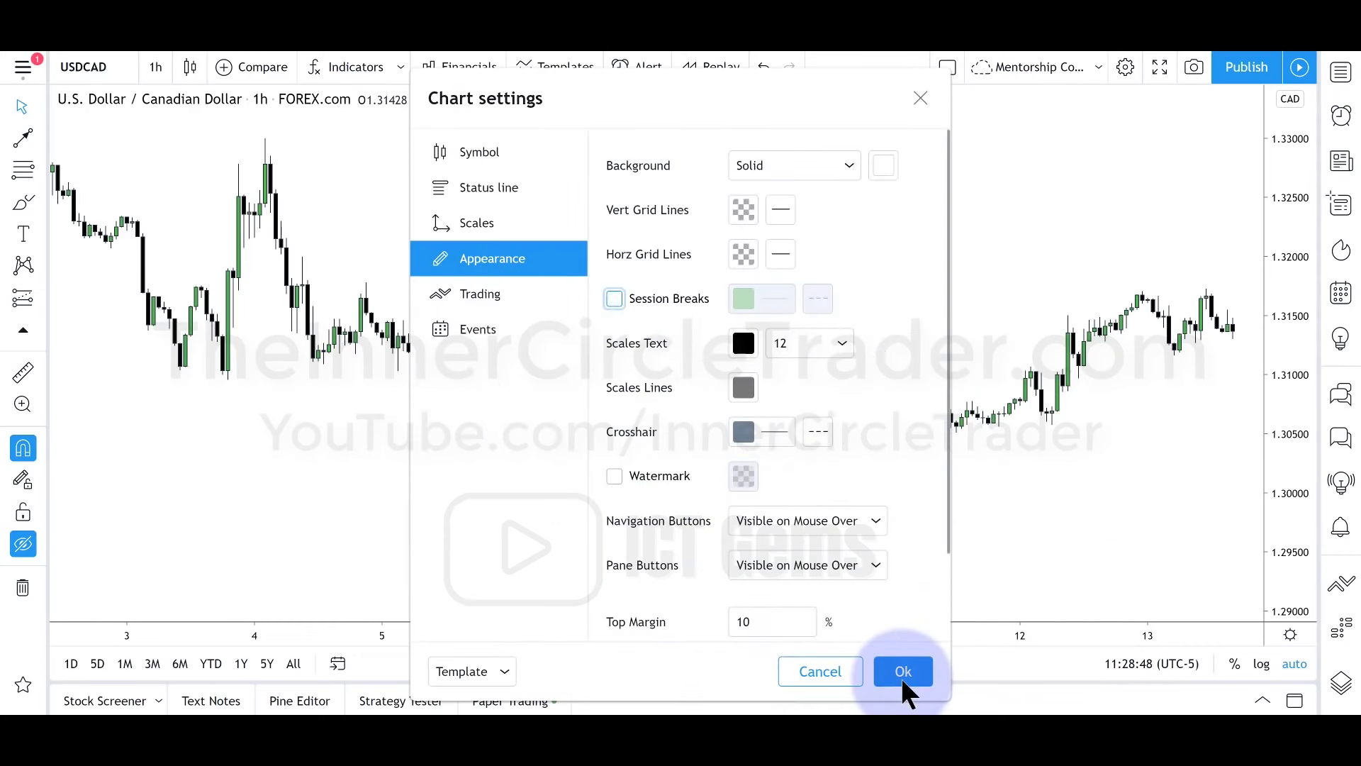
{"action": "left_click", "coordinate": [903, 671]}
{"action": "left_click", "coordinate": [27, 542]}
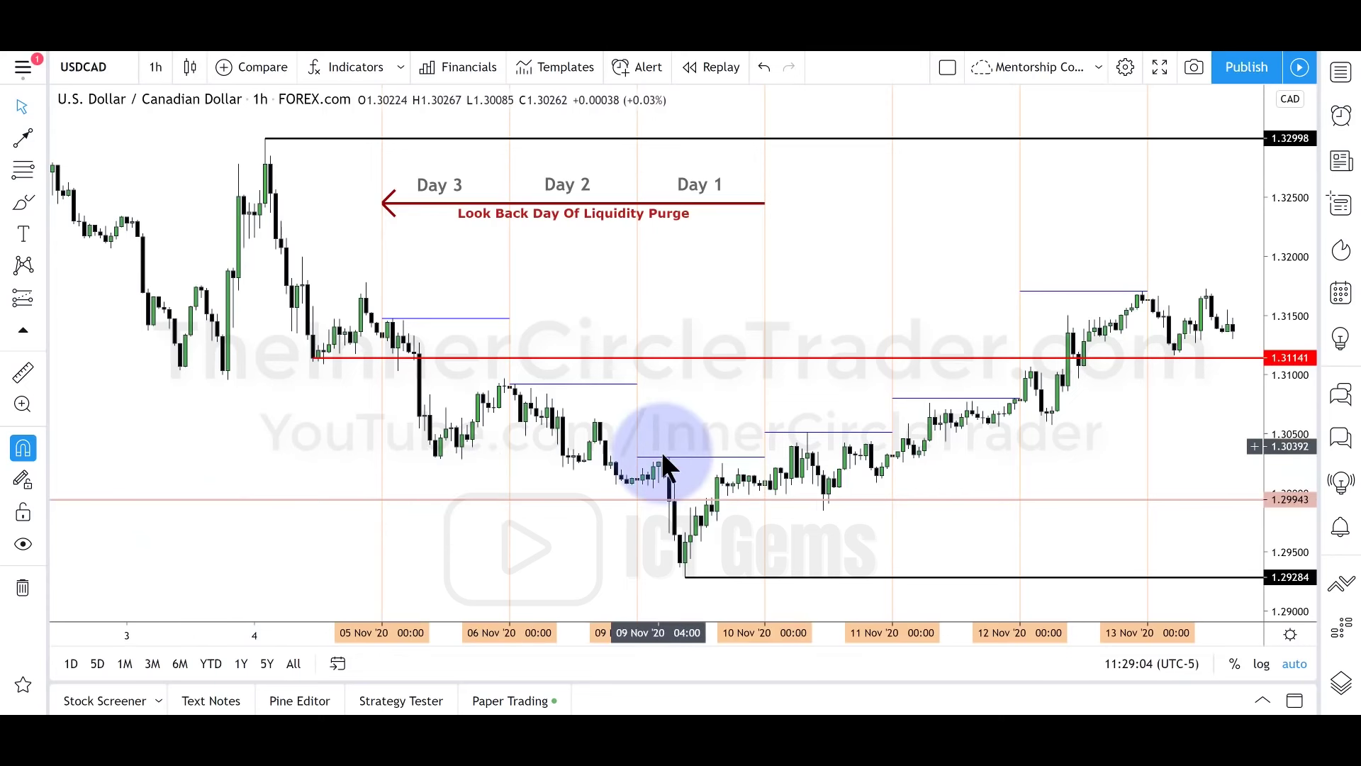
Examine the 9 November low against the marked daily highs of 6, 9 and 10 November on the hourly chart
{"action": "mouse_move", "coordinate": [685, 578]}
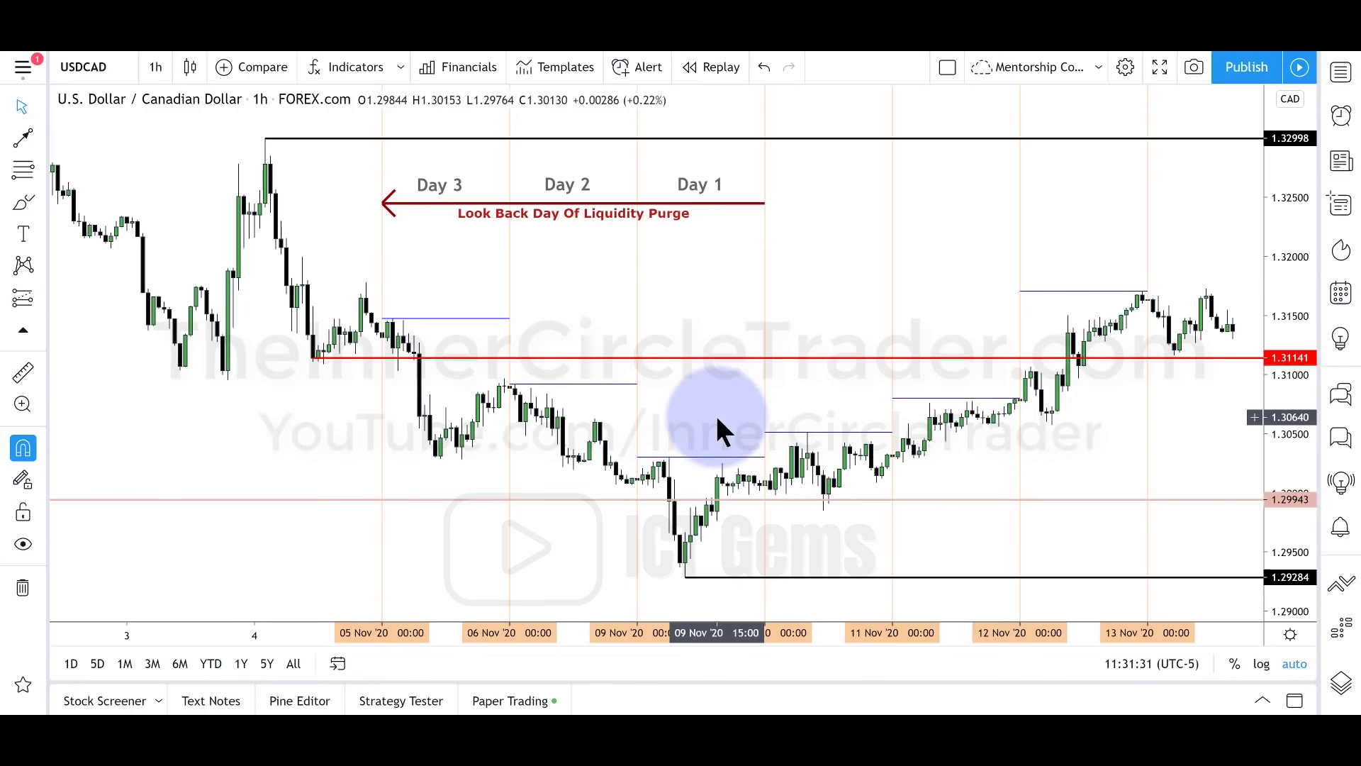
{"action": "mouse_move", "coordinate": [682, 570]}
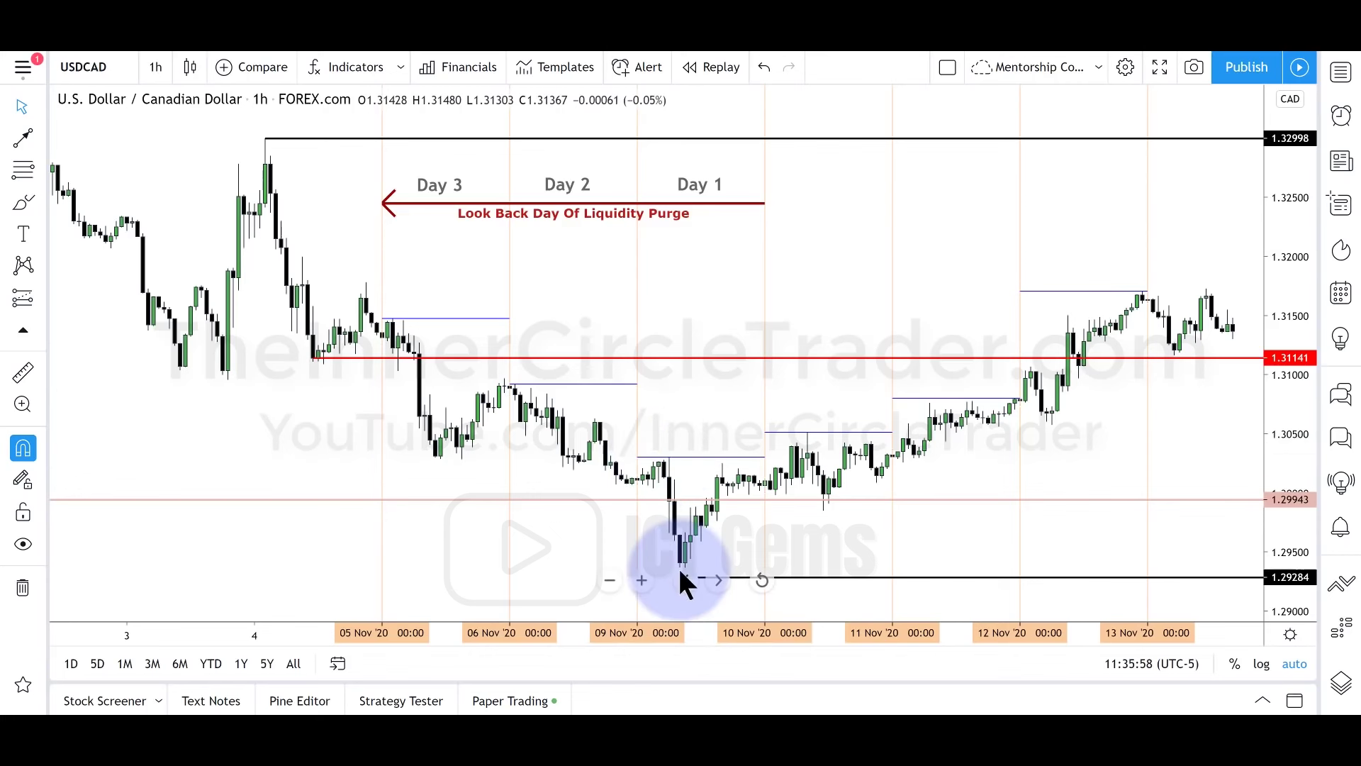
{"action": "left_click", "coordinate": [666, 458]}
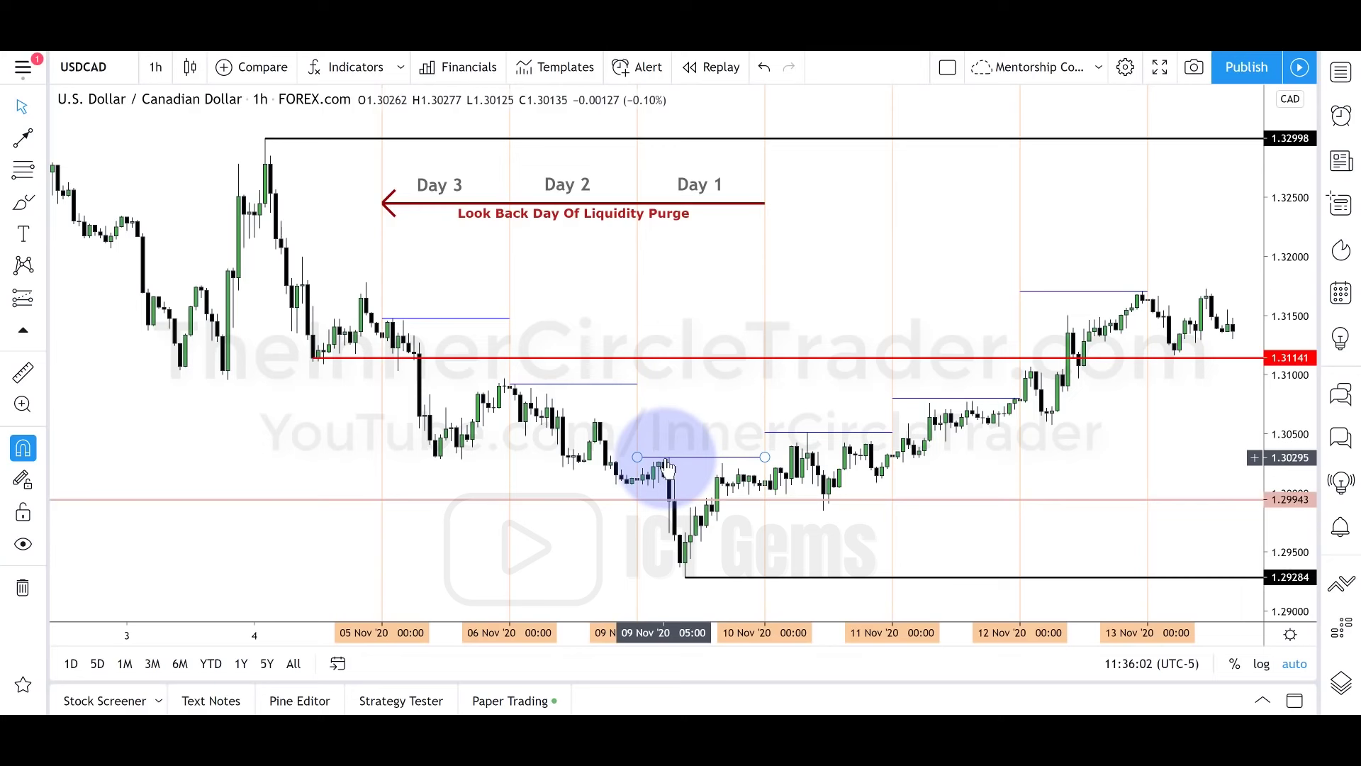
{"action": "left_click", "coordinate": [807, 418]}
{"action": "left_click", "coordinate": [804, 432]}
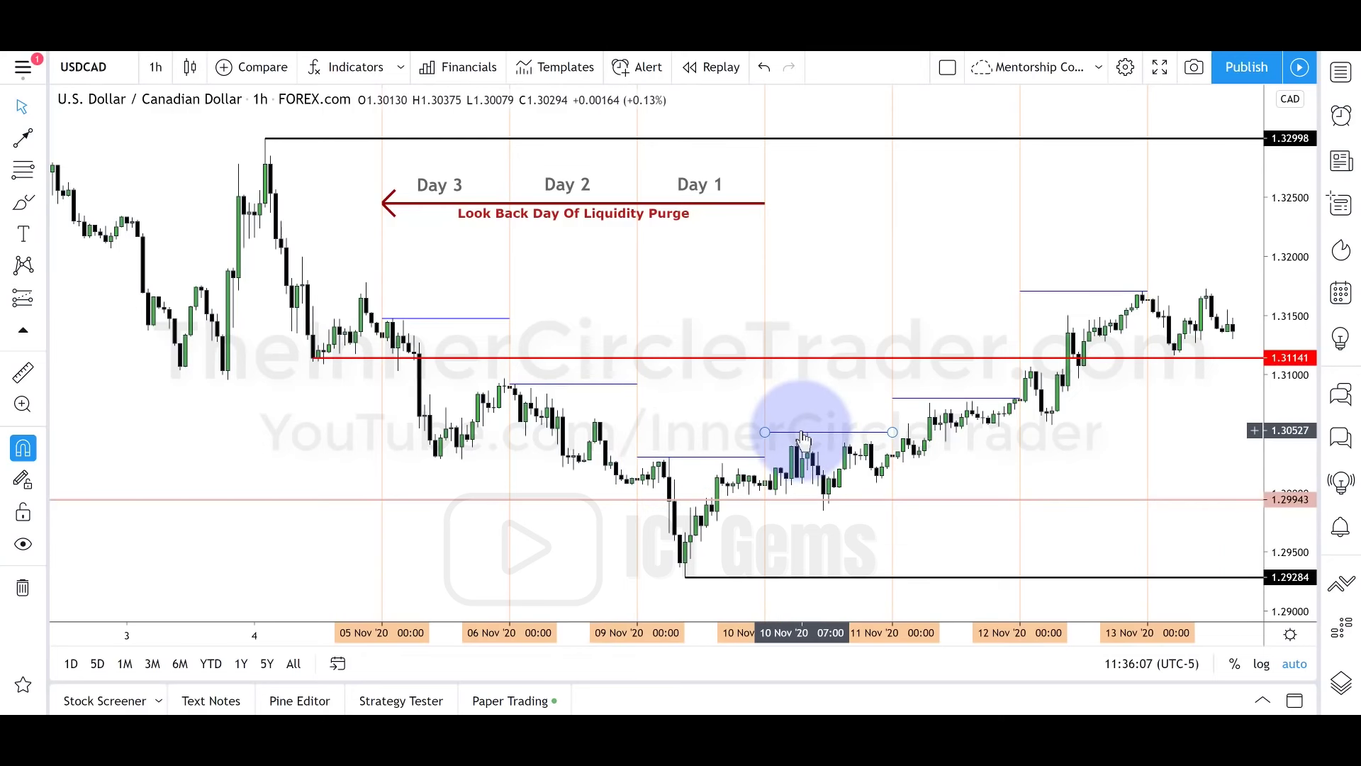
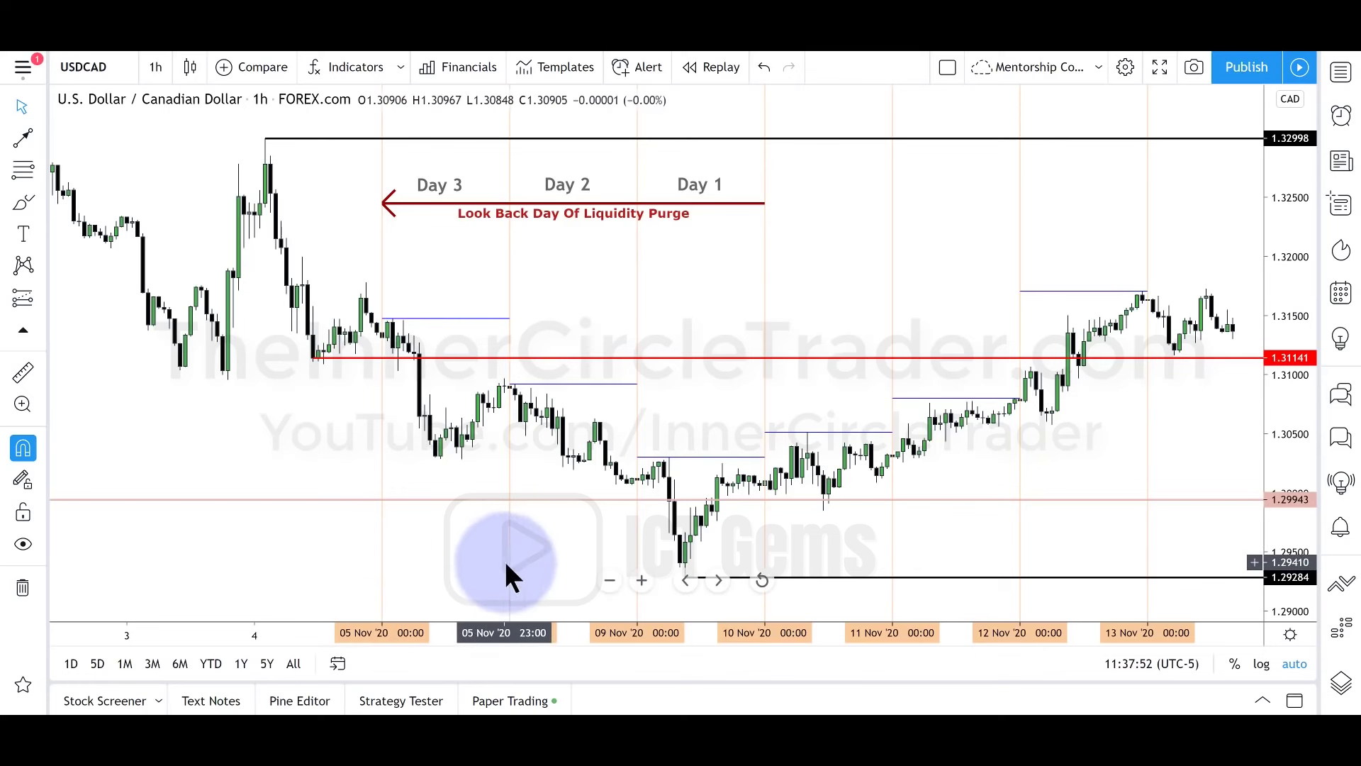
{"action": "left_click", "coordinate": [688, 458]}
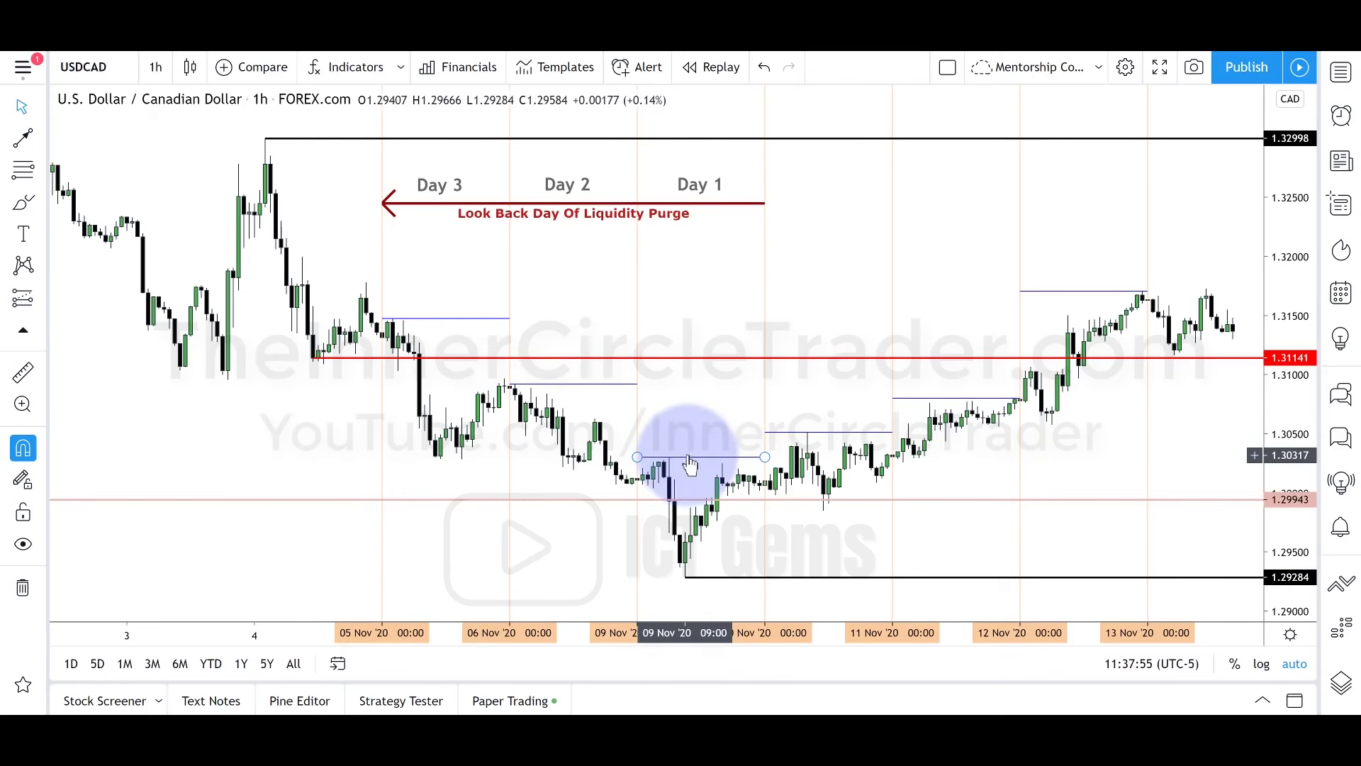
{"action": "left_click", "coordinate": [807, 450]}
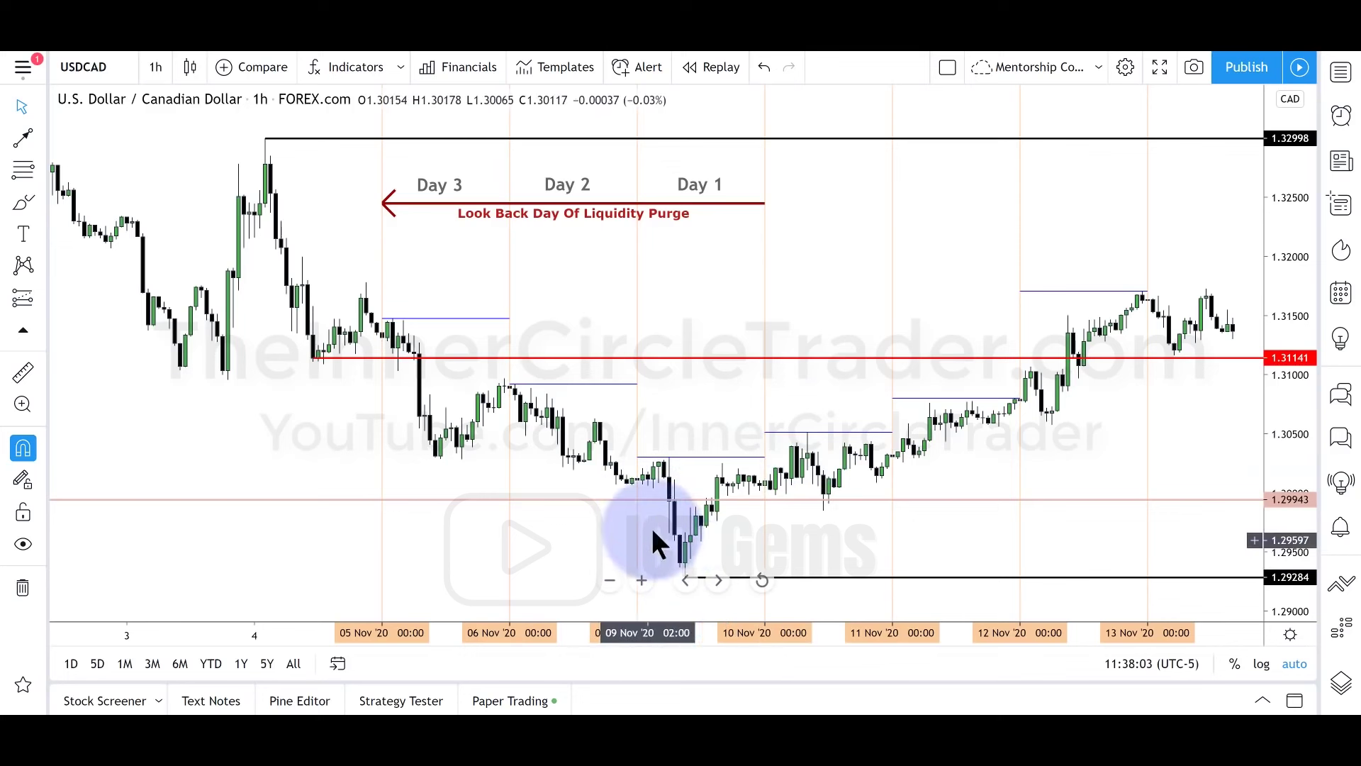
{"action": "left_click", "coordinate": [807, 432]}
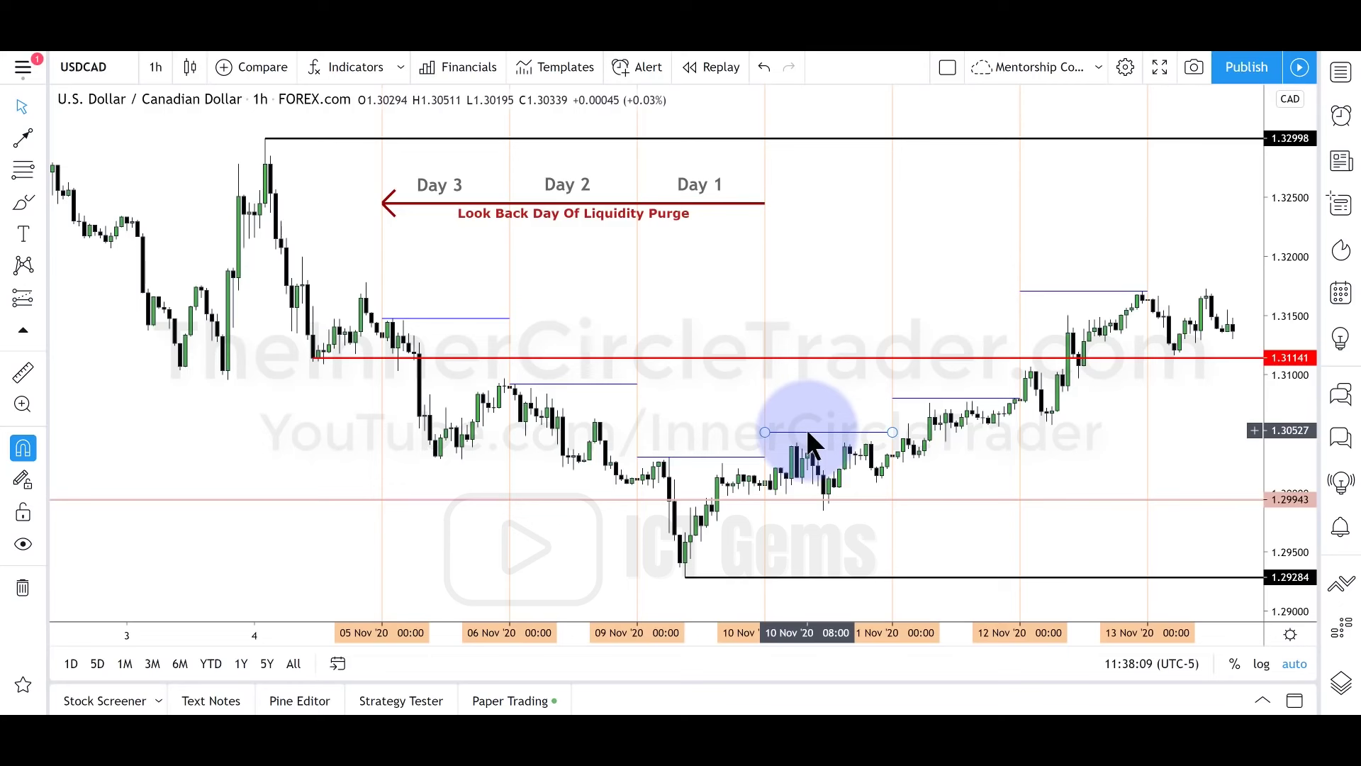
{"action": "key", "text": "Escape"}
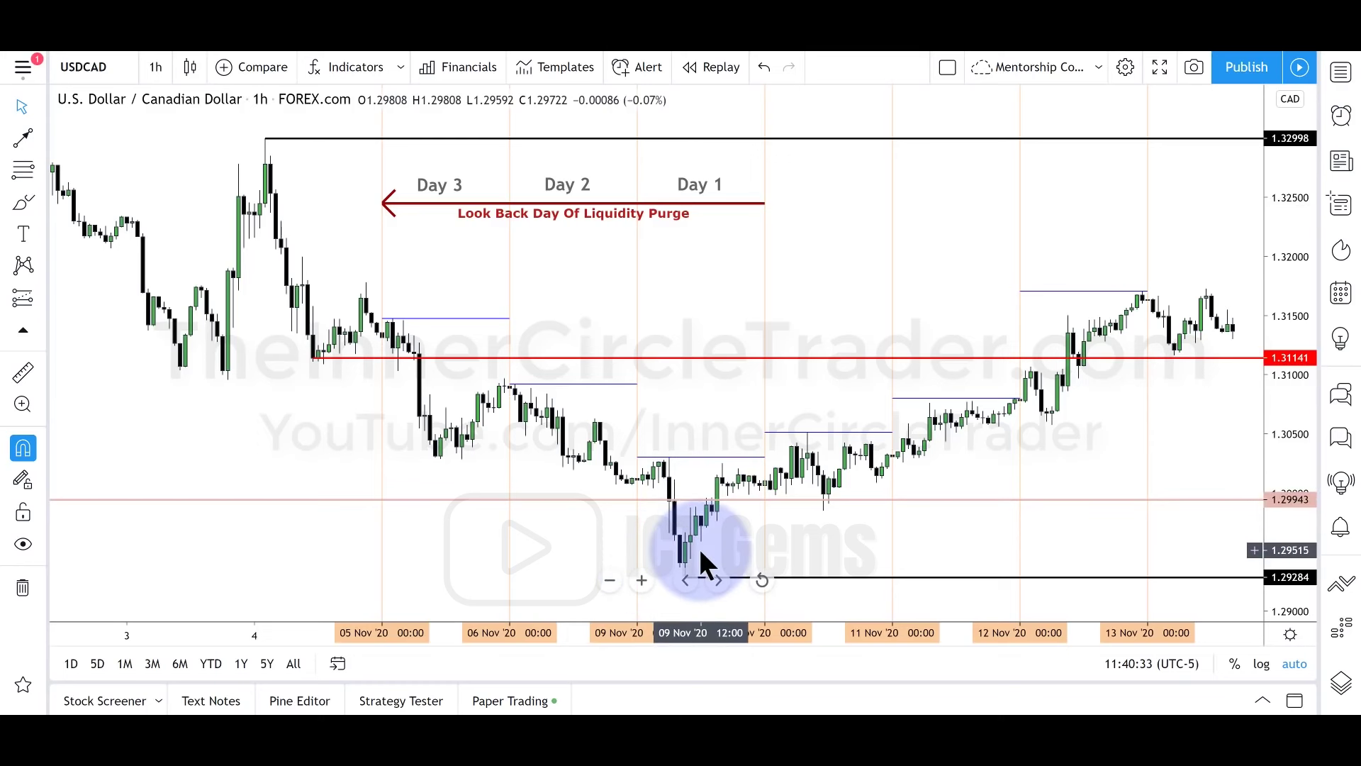
{"action": "left_click", "coordinate": [671, 457]}
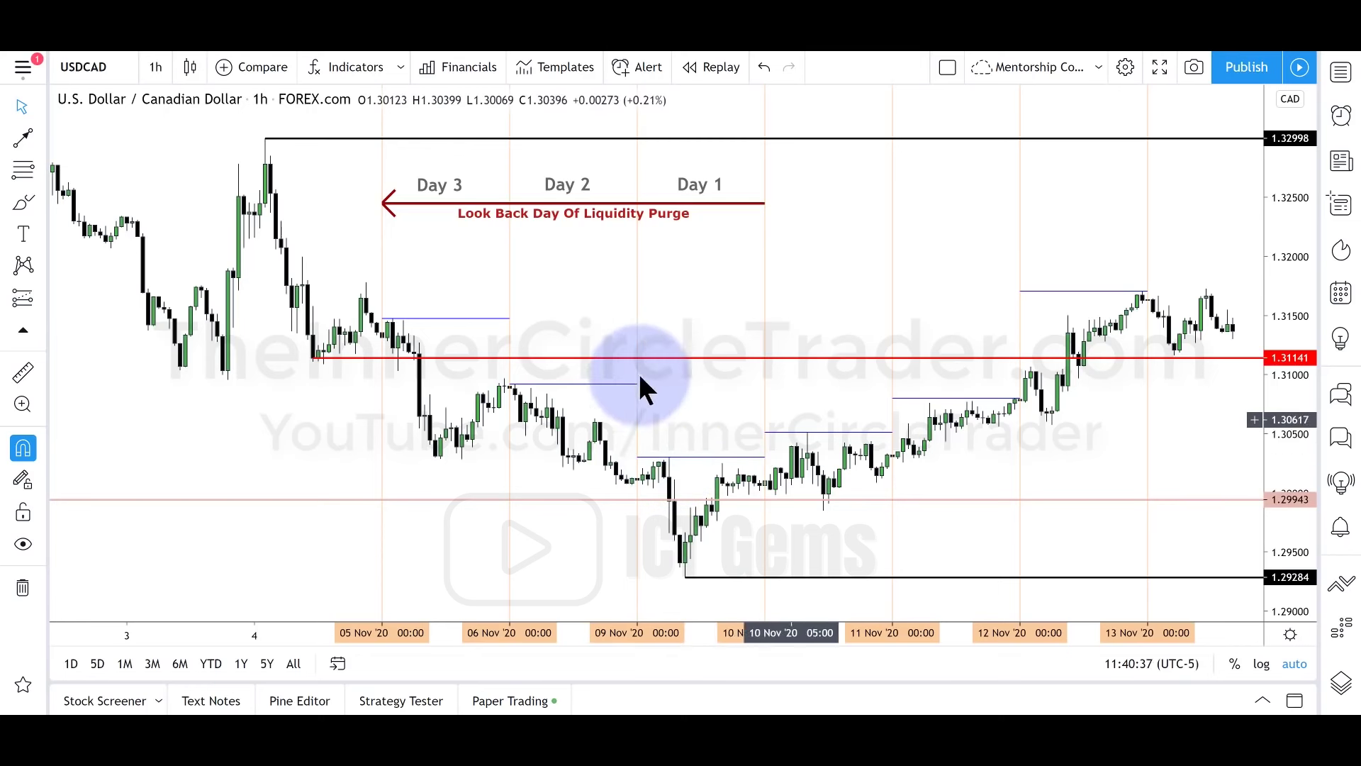
{"action": "left_click", "coordinate": [607, 384]}
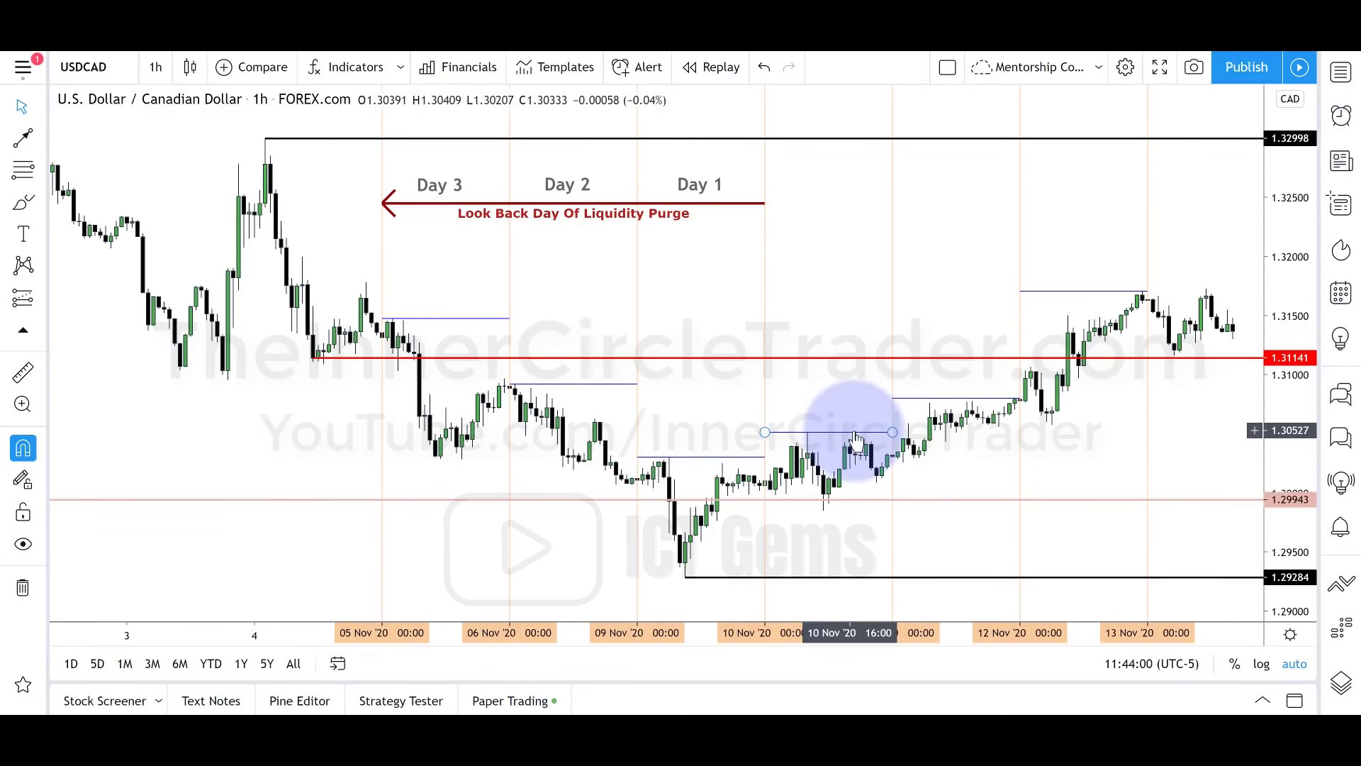
{"action": "left_click", "coordinate": [691, 477]}
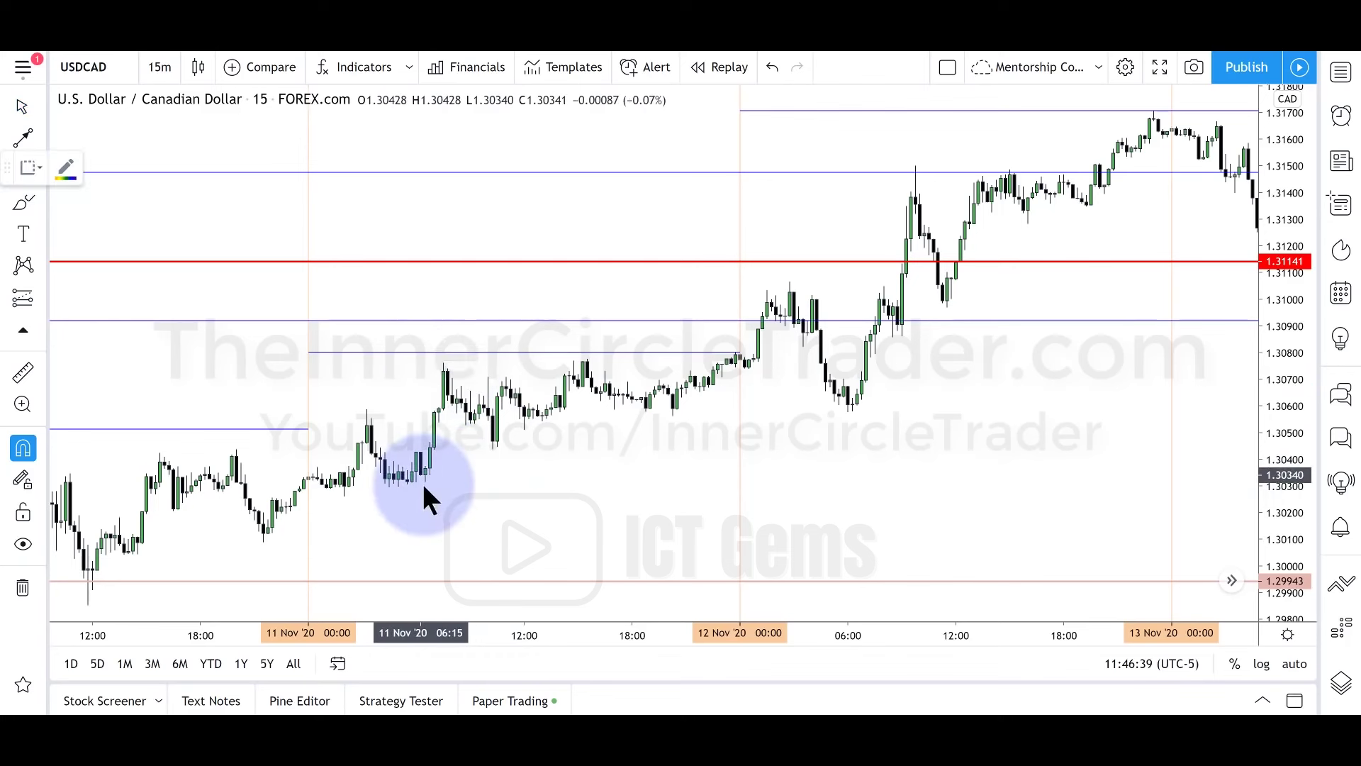
Draw a Fibonacci retracement on the 15-minute chart over the 11 November morning rally, from 1.30341 up to 1.30731
{"action": "left_click_drag", "start_coordinate": [423, 478], "coordinate": [447, 402]}
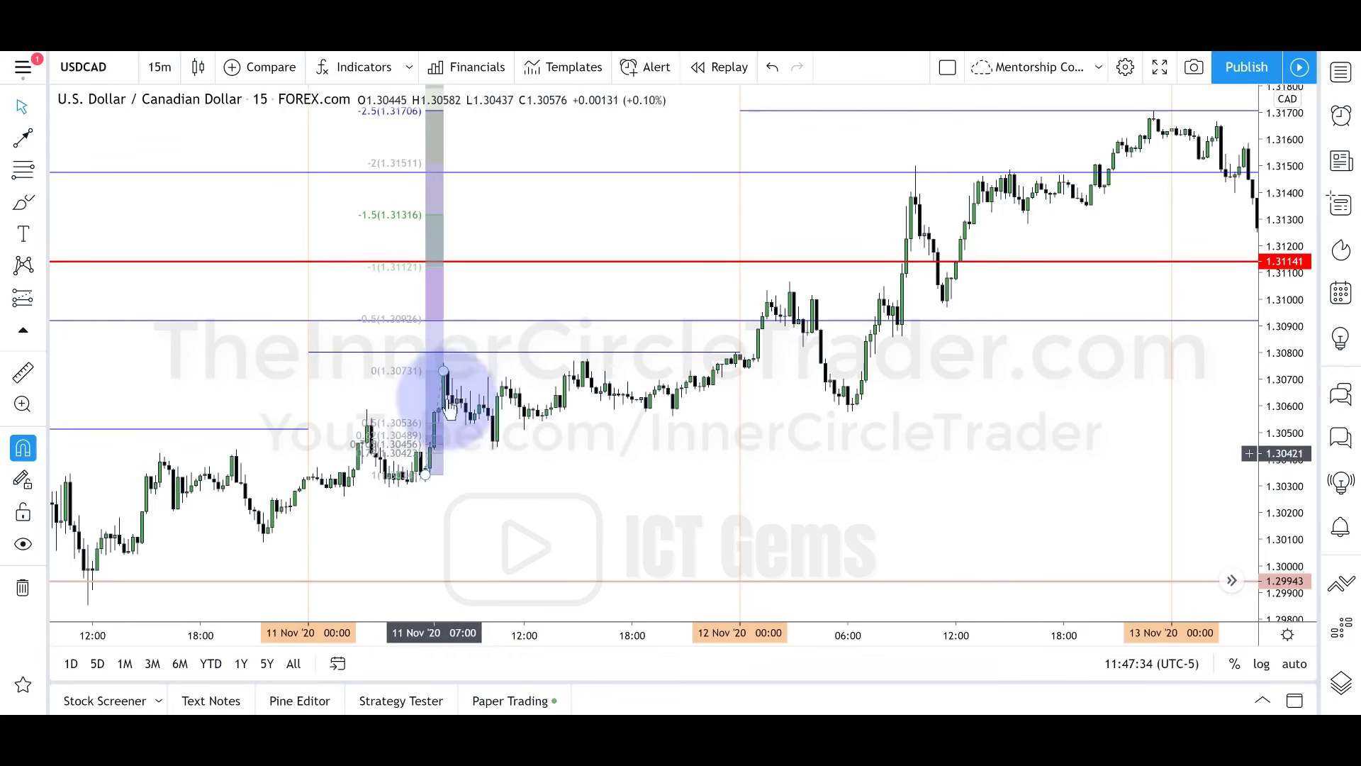
{"action": "left_click", "coordinate": [424, 475]}
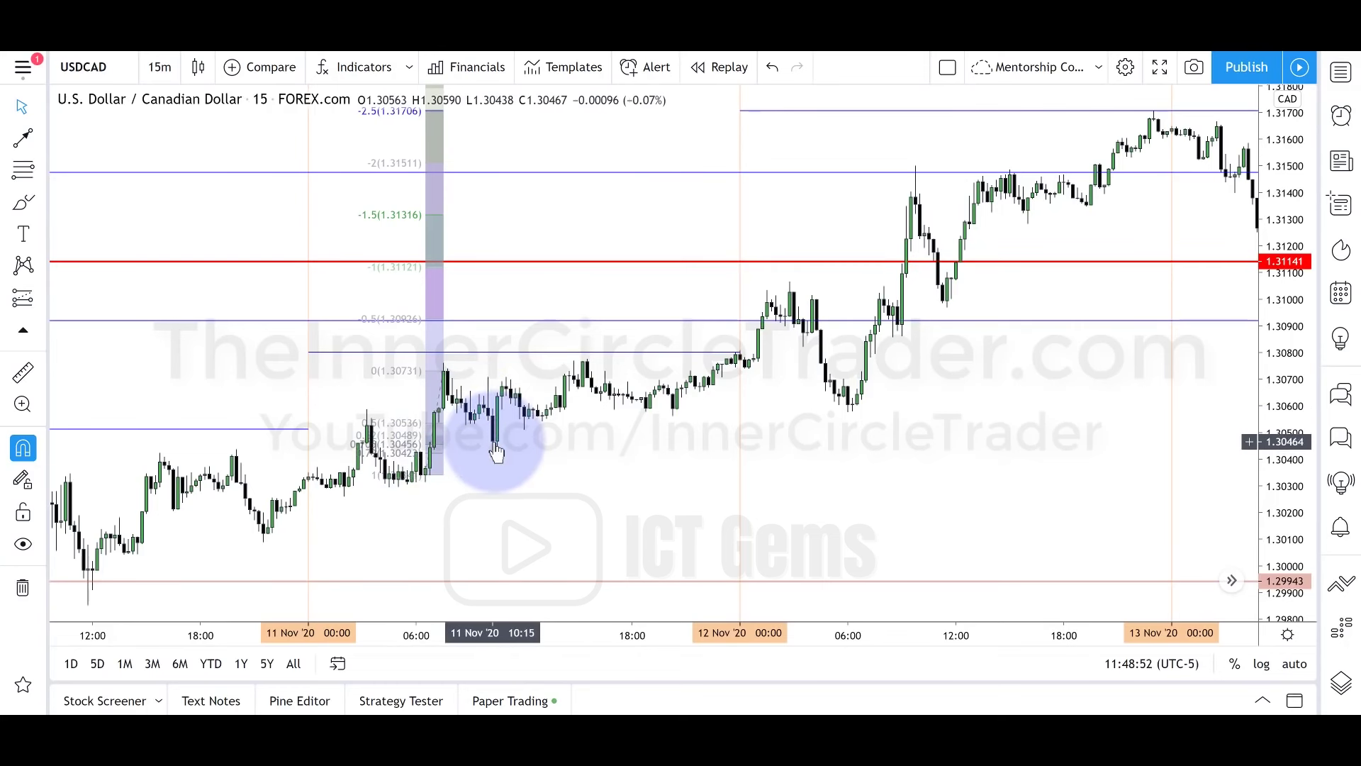
{"action": "left_click", "coordinate": [379, 334]}
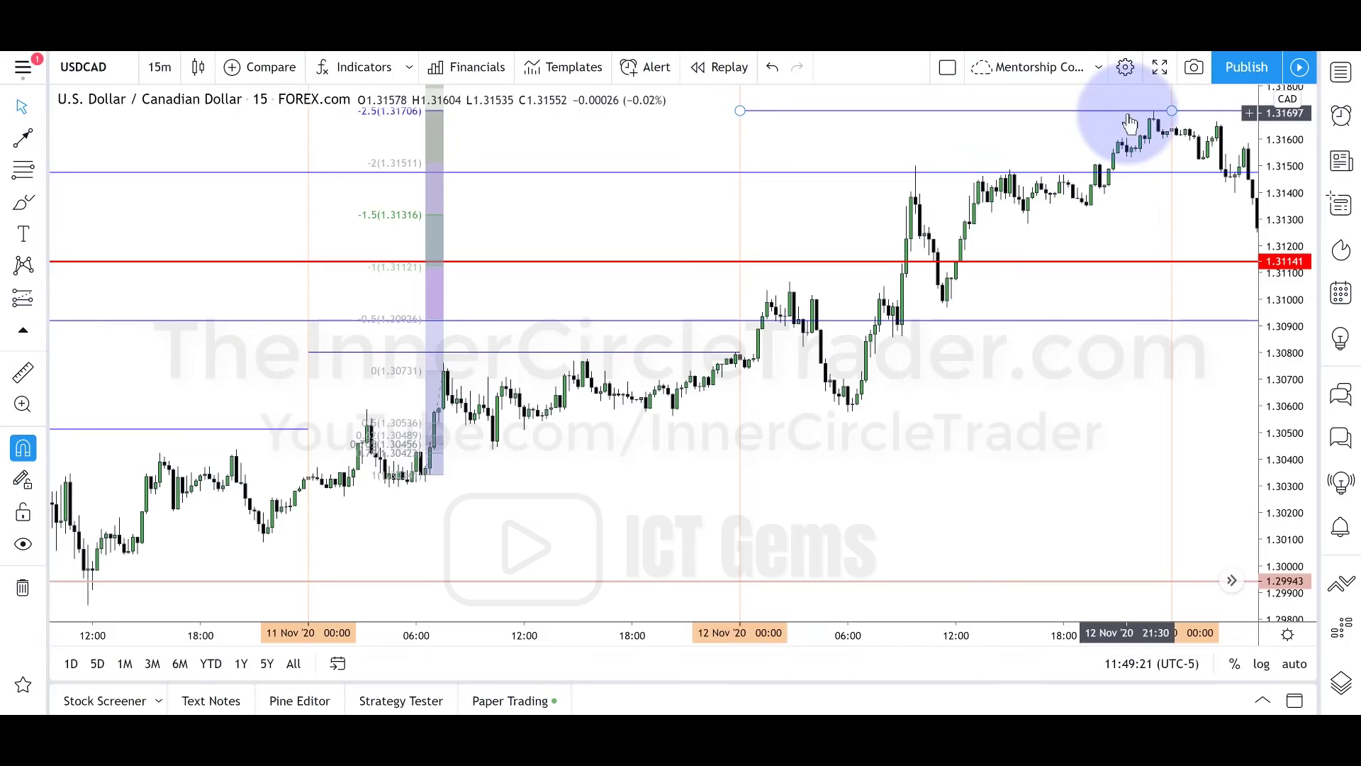
Extend the marked 12 November daily high across 13 November with a horizontal ray
{"action": "left_click_drag", "start_coordinate": [1129, 122], "coordinate": [945, 383]}
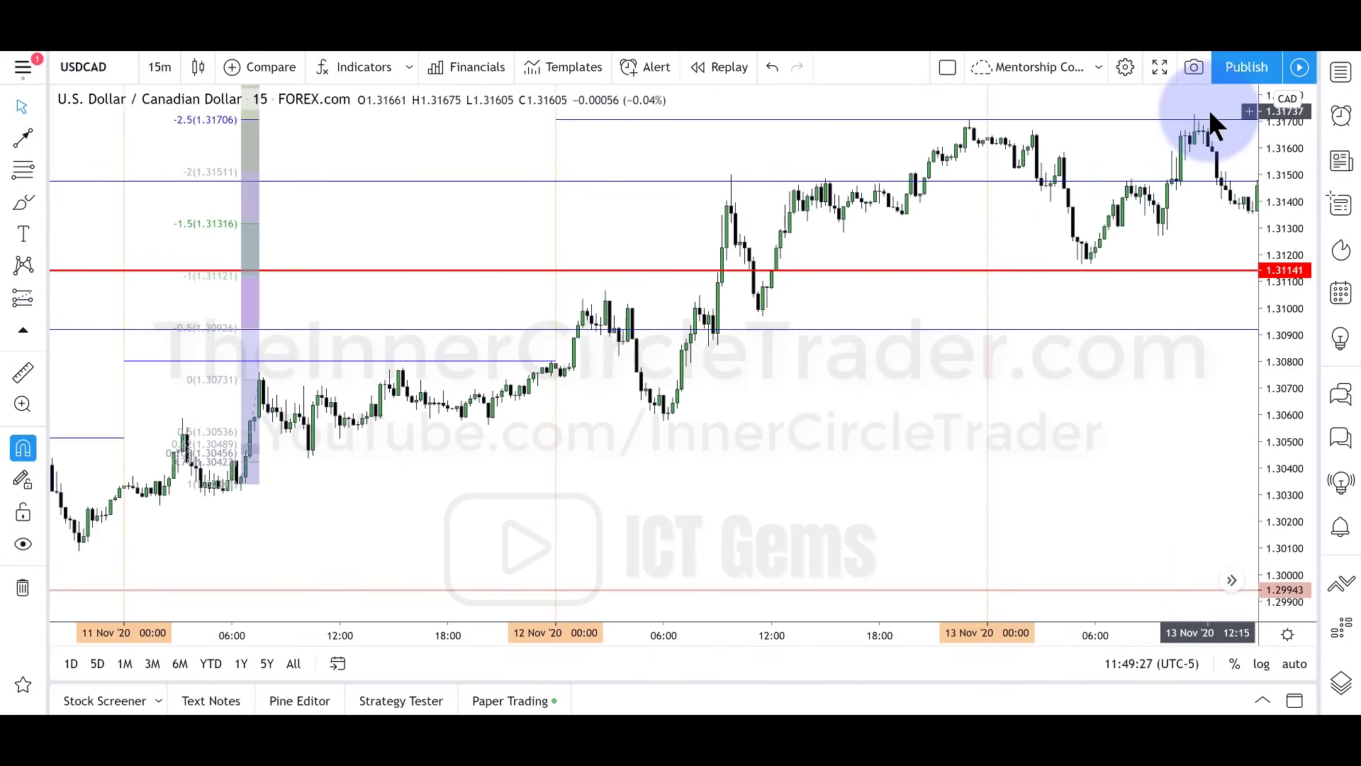
{"action": "key", "text": "alt+j"}
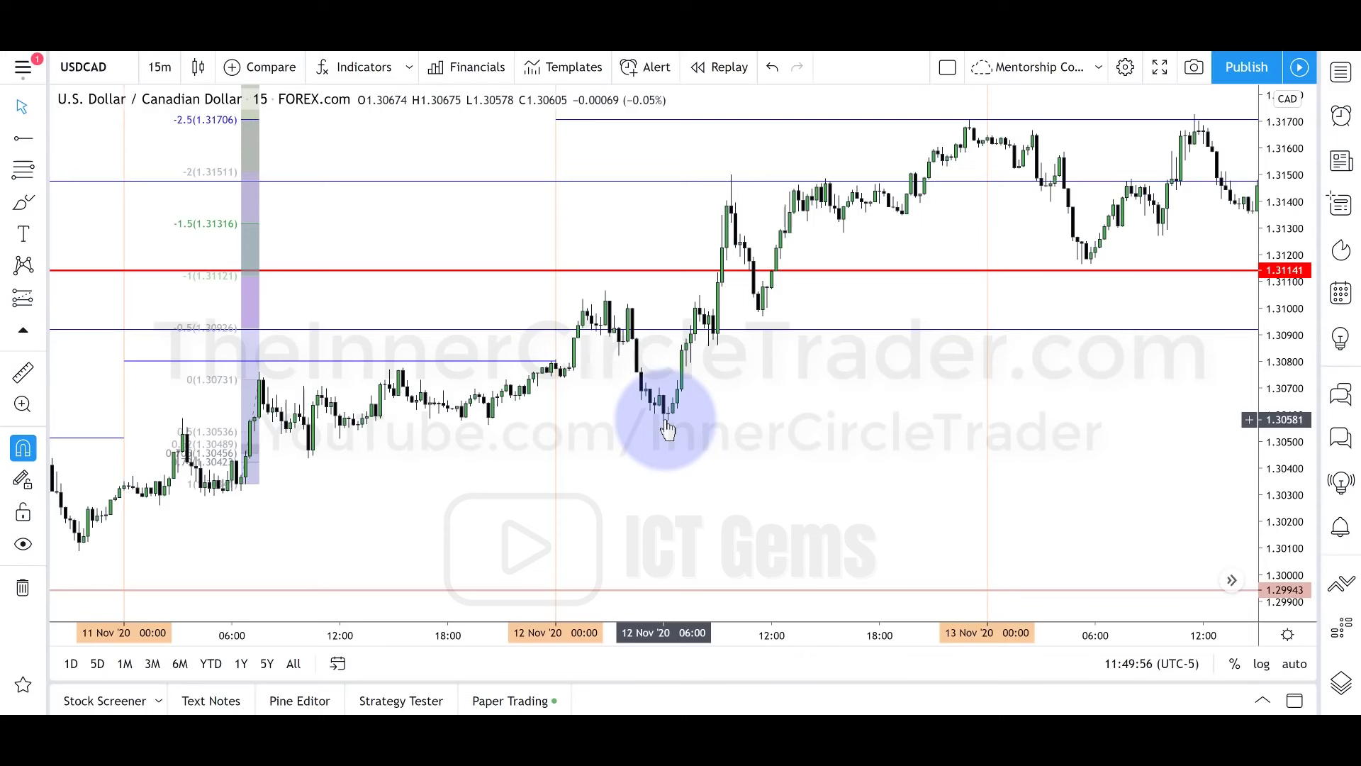
Delete the Fibonacci retracement drawn over the 11 November morning rally
{"action": "scroll", "coordinate": [667, 429], "scroll_direction": "left", "scroll_amount": 10}
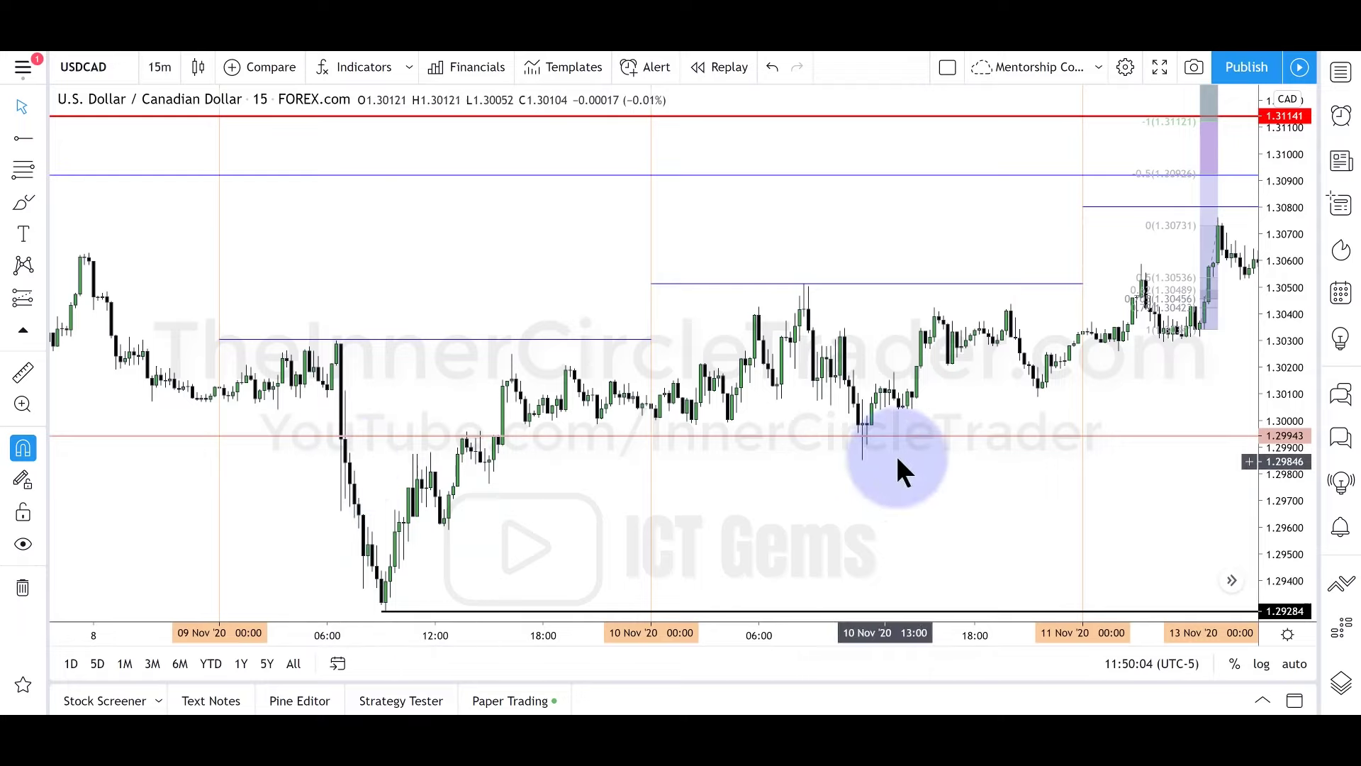
{"action": "scroll", "coordinate": [775, 495], "scroll_direction": "right", "scroll_amount": 10}
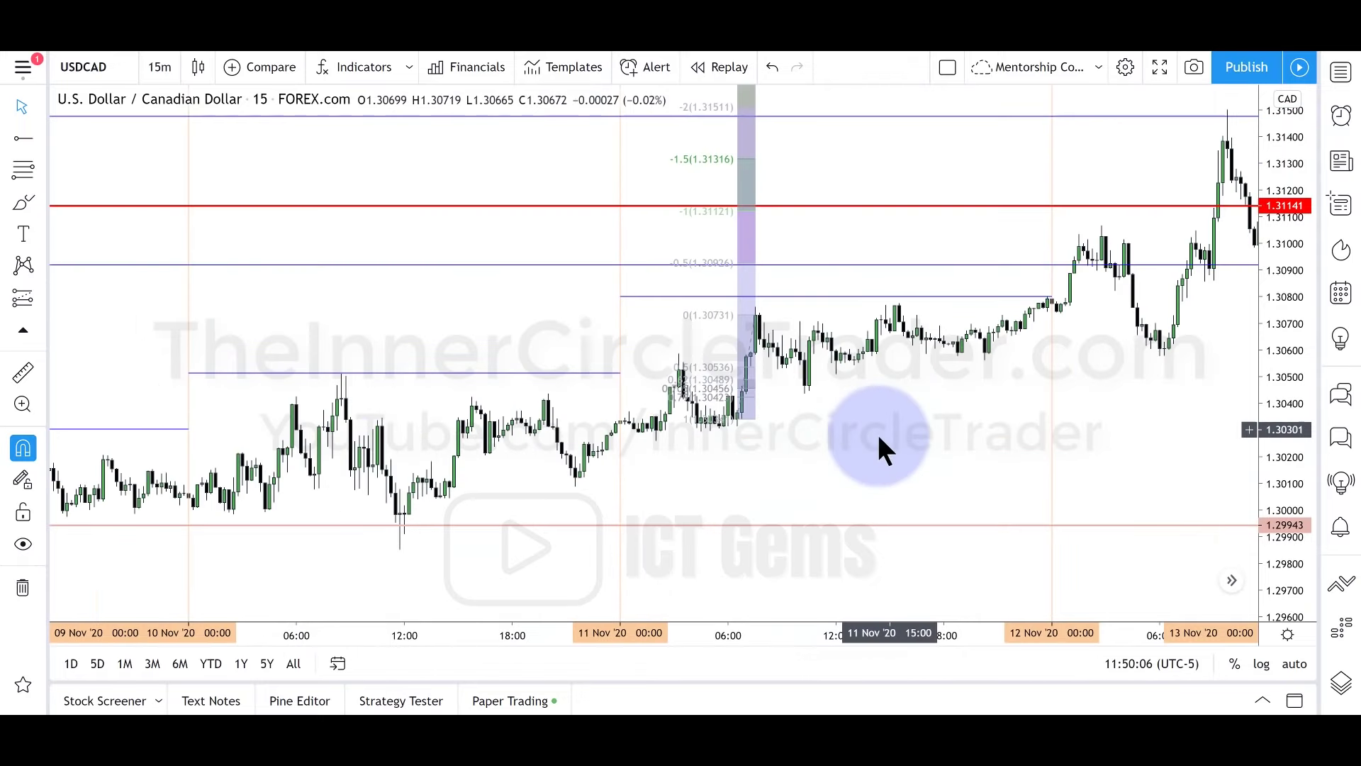
{"action": "left_click_drag", "start_coordinate": [879, 443], "coordinate": [544, 511]}
{"action": "left_click_drag", "start_coordinate": [968, 443], "coordinate": [826, 513]}
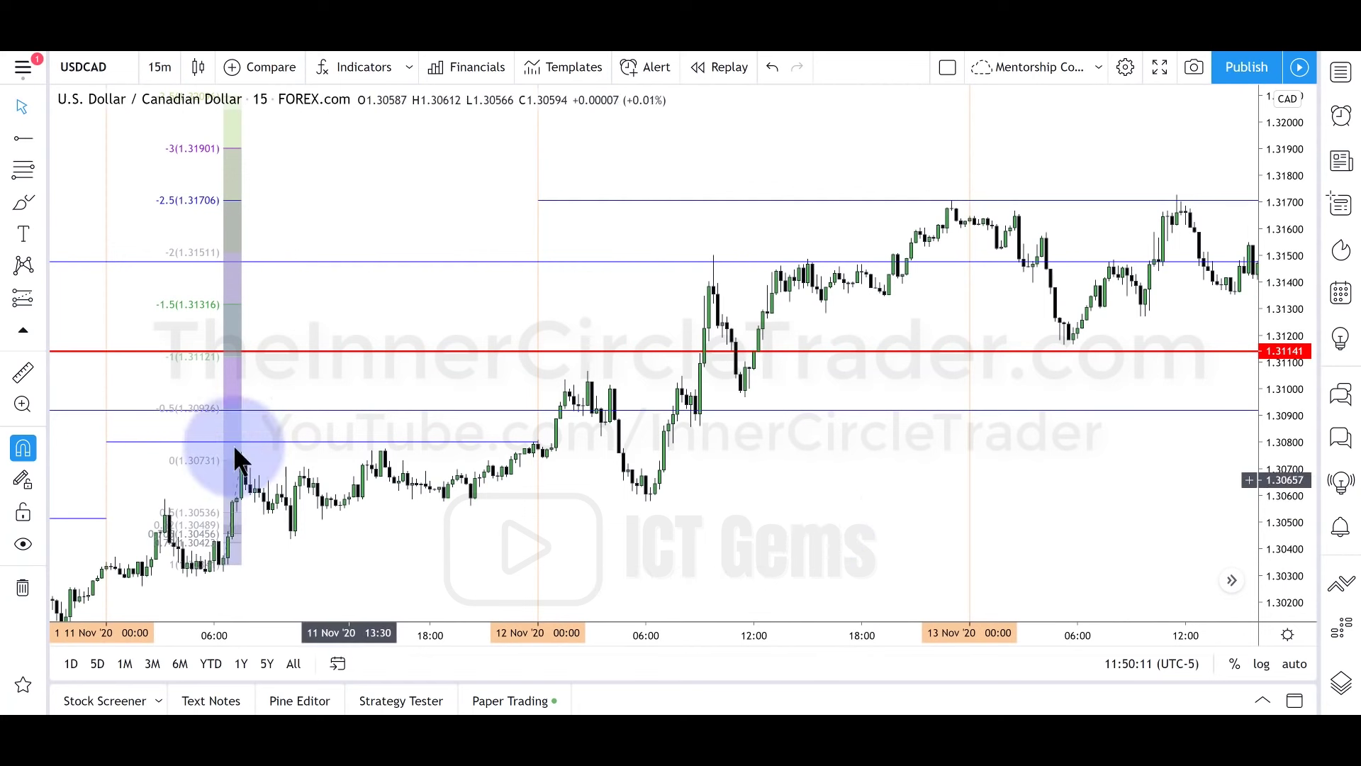
{"action": "left_click", "coordinate": [237, 482]}
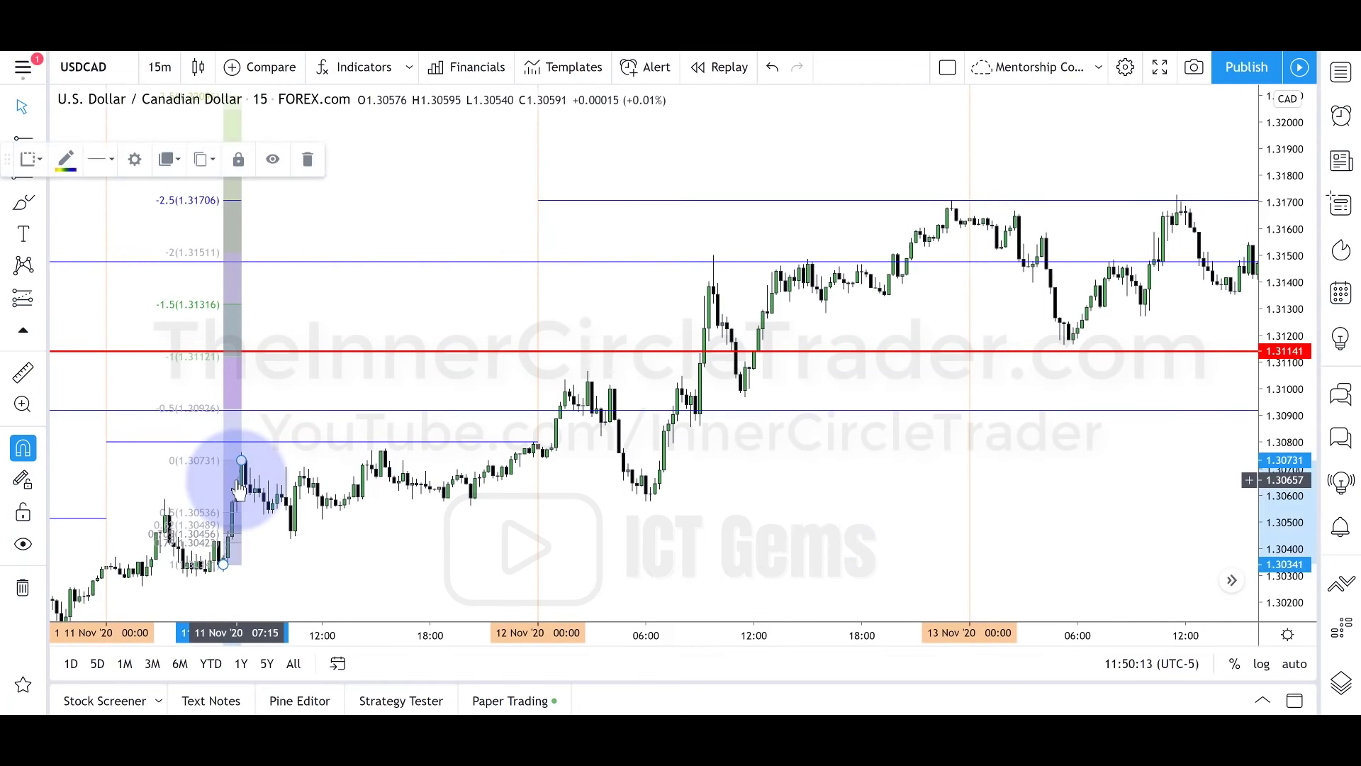
{"action": "key", "text": "Delete"}
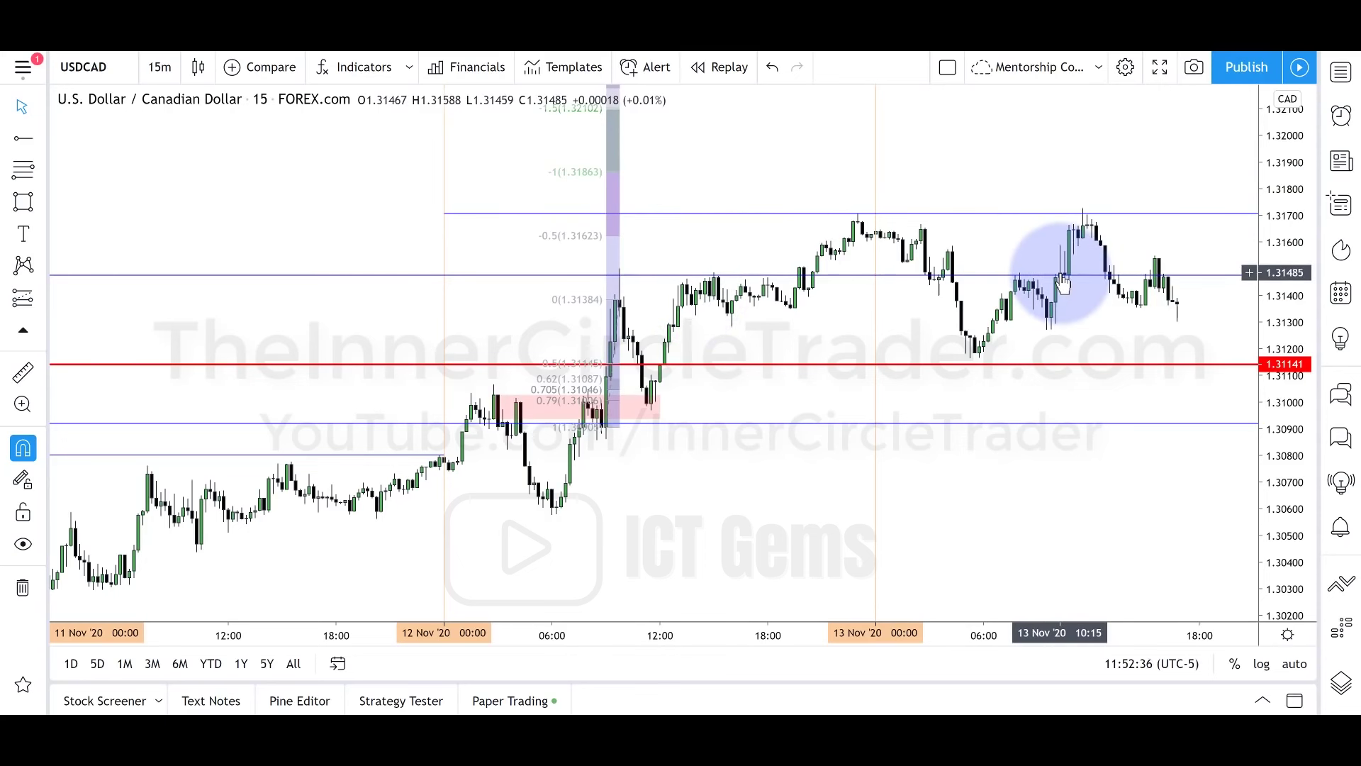
Check the Fibonacci projection levels above the 12 November morning rally
{"action": "left_click", "coordinate": [621, 190]}
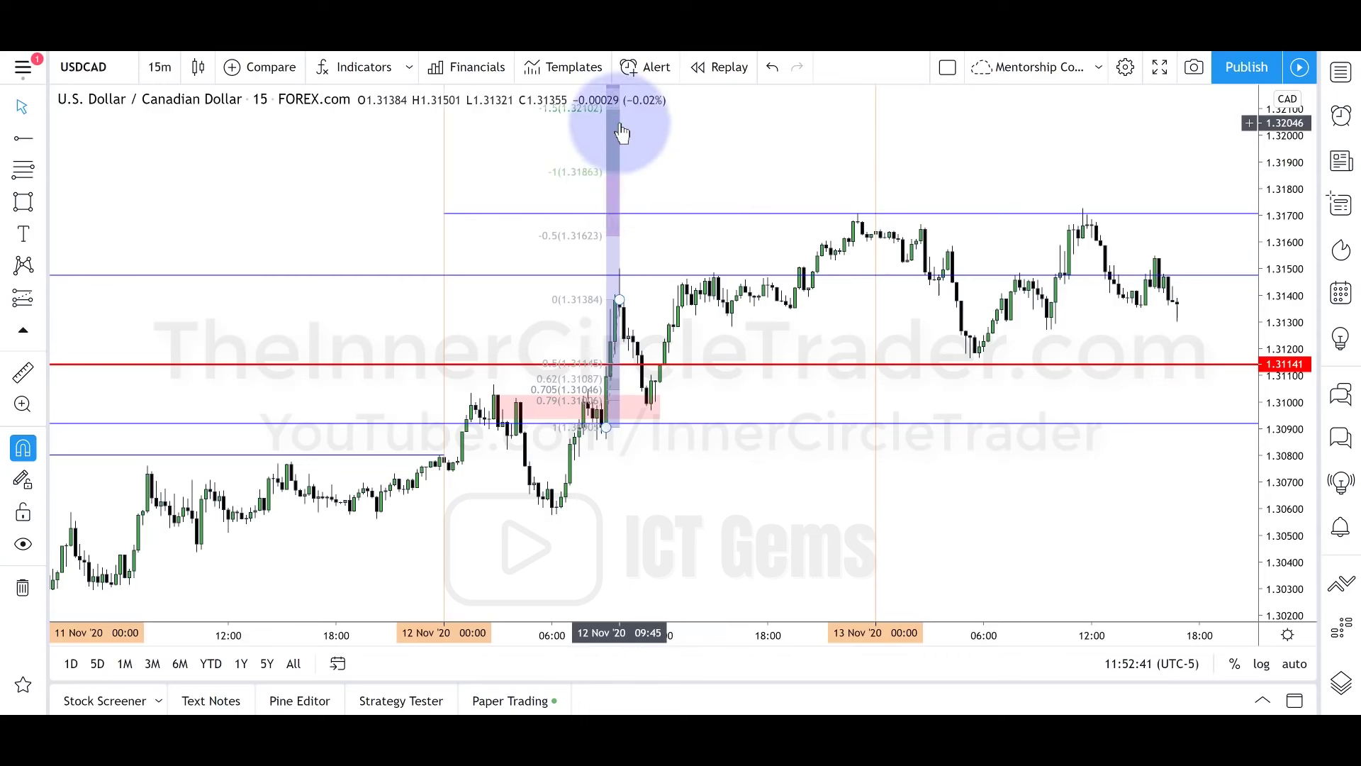
{"action": "left_click", "coordinate": [658, 295]}
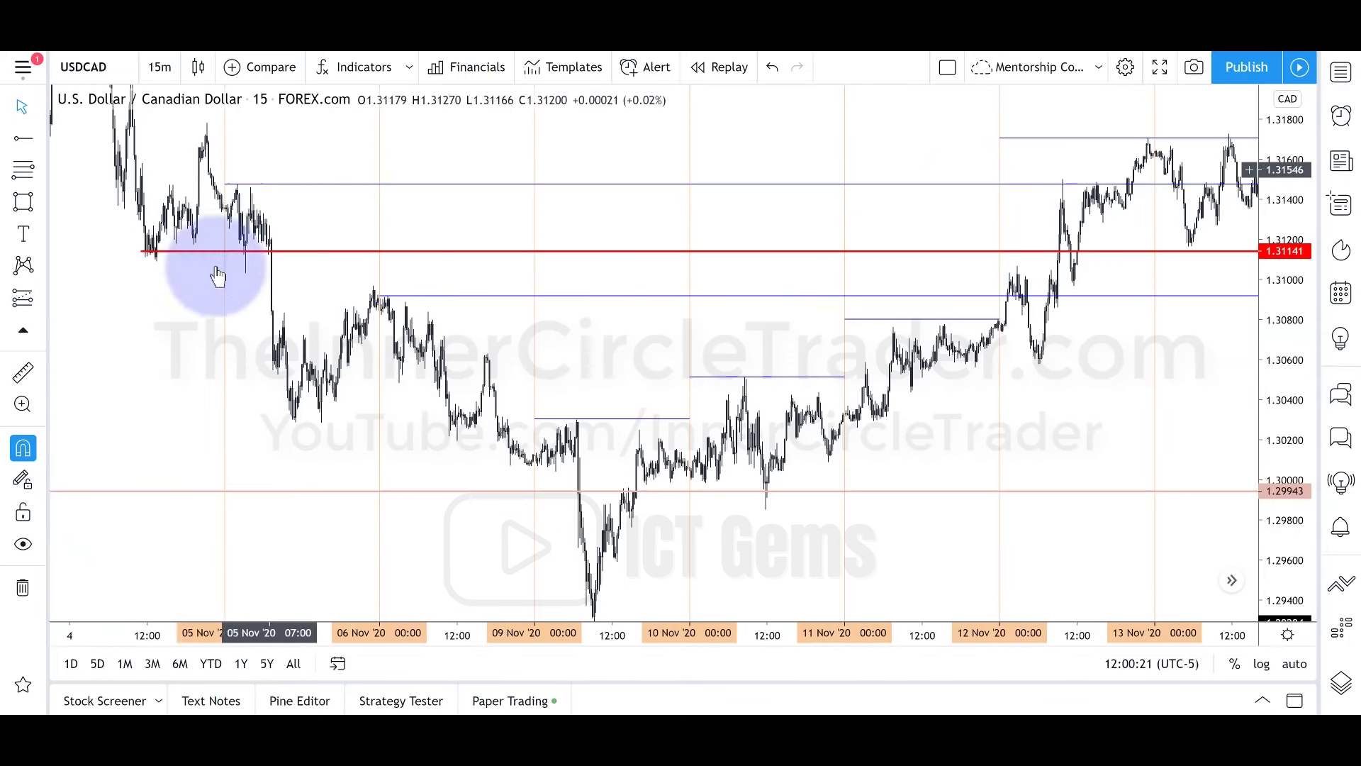
Hide all drawings and switch the USDCAD chart to the daily timeframe
{"action": "left_click", "coordinate": [23, 544]}
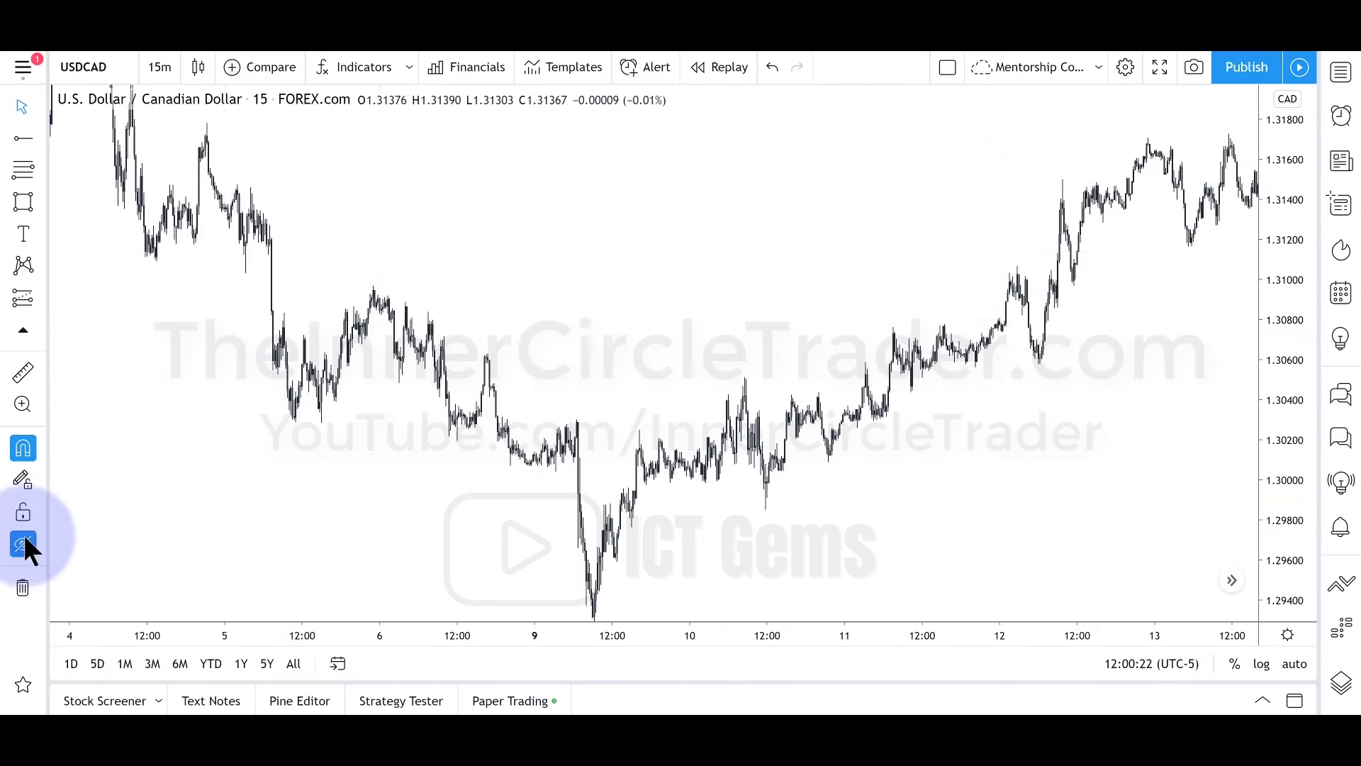
{"action": "left_click", "coordinate": [167, 68]}
{"action": "left_click", "coordinate": [177, 556]}
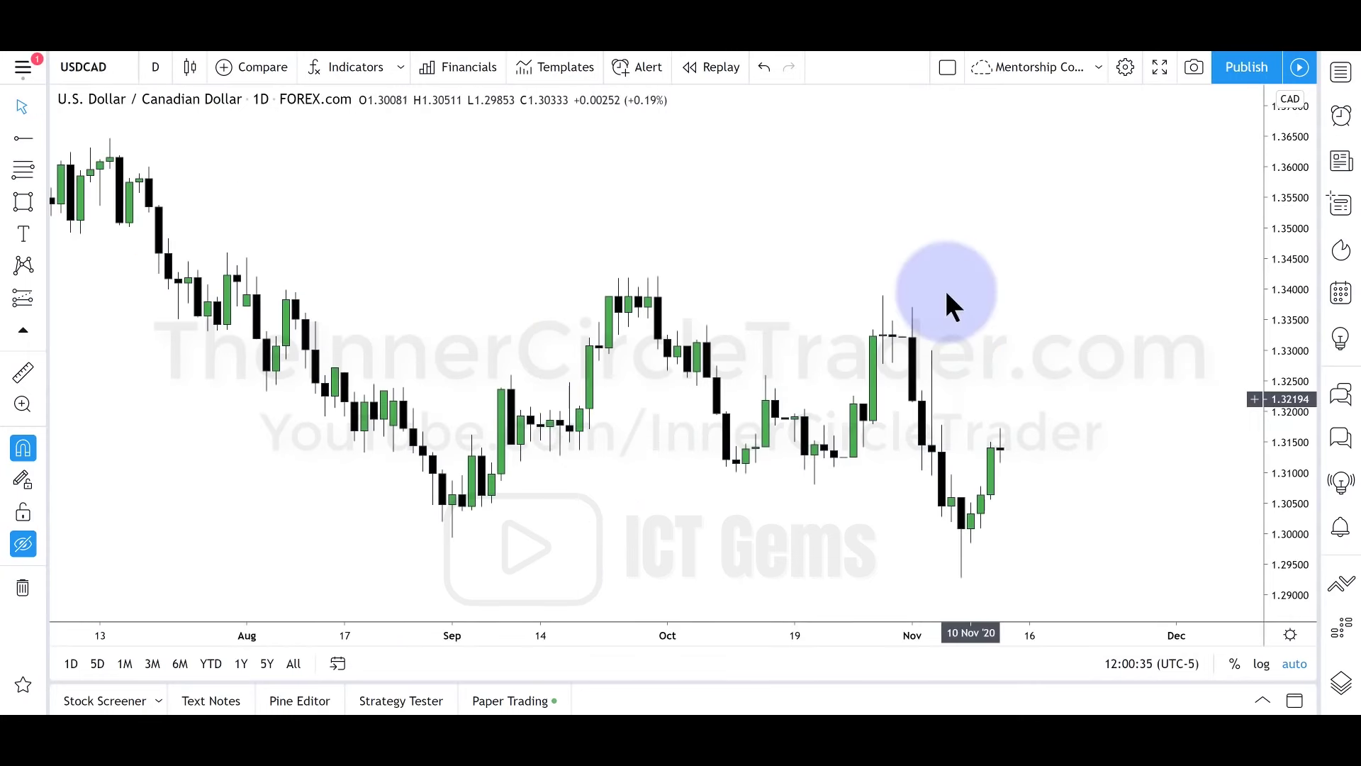